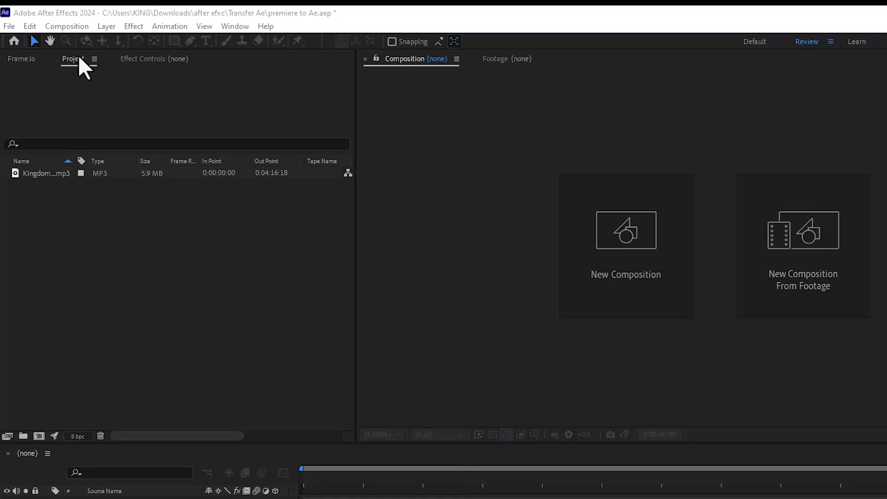
Create a 1920x1080, 29.97 fps, 30-second composition named "audio spectrum".
{"action": "left_click", "coordinate": [66, 26]}
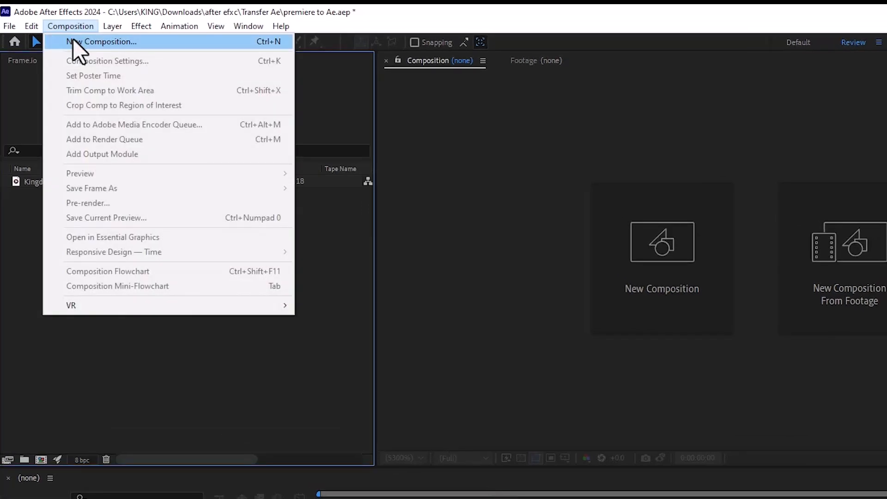
{"action": "left_click", "coordinate": [74, 41]}
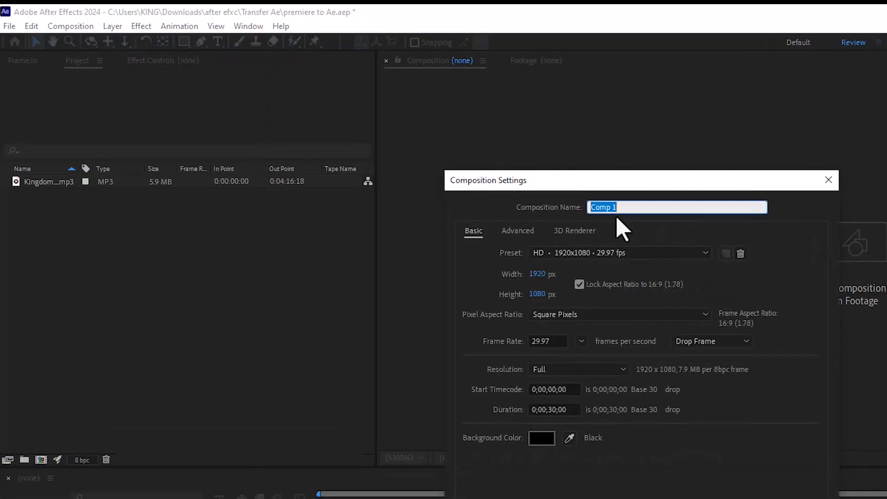
{"action": "type", "text": "audio spectrum"}
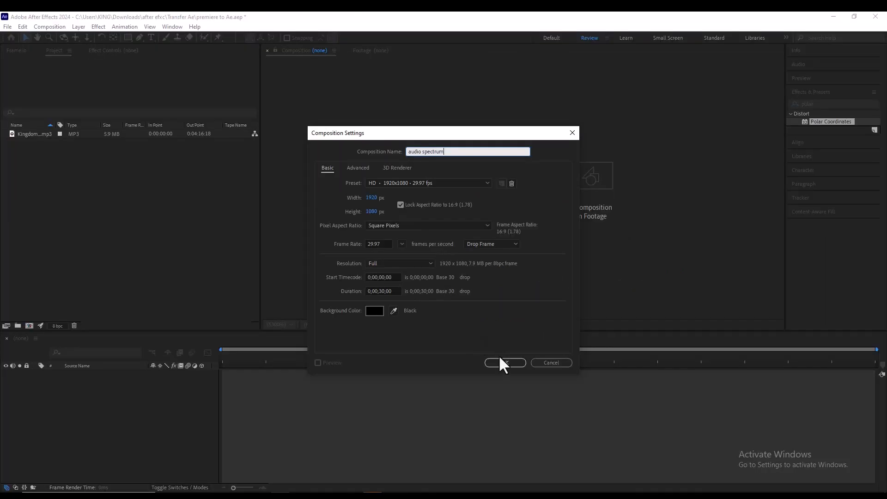
{"action": "left_click", "coordinate": [501, 363]}
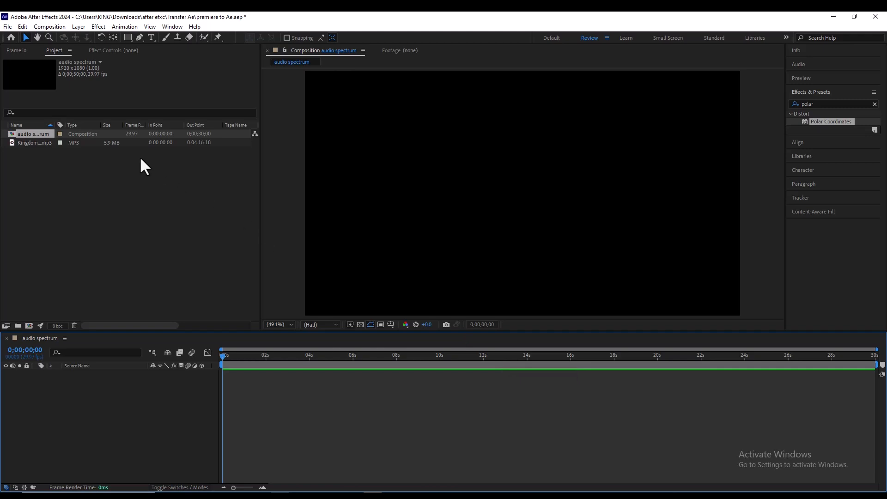
Add Kingdomboiz_Music_-_Nothing.mp3 to the composition's timeline and create a 1920x1080 dark gray solid layer.
{"action": "left_click", "coordinate": [123, 144]}
{"action": "left_click_drag", "start_coordinate": [107, 138], "coordinate": [111, 383]}
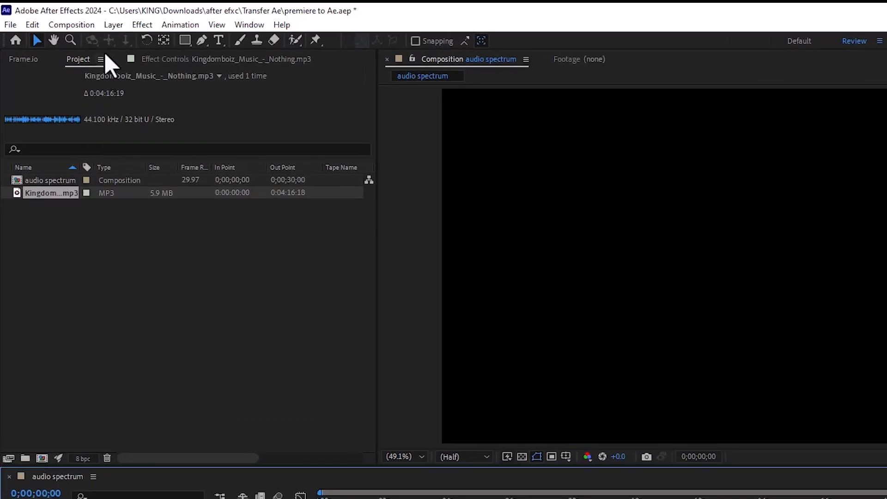
{"action": "left_click", "coordinate": [112, 24]}
{"action": "mouse_move", "coordinate": [127, 40]}
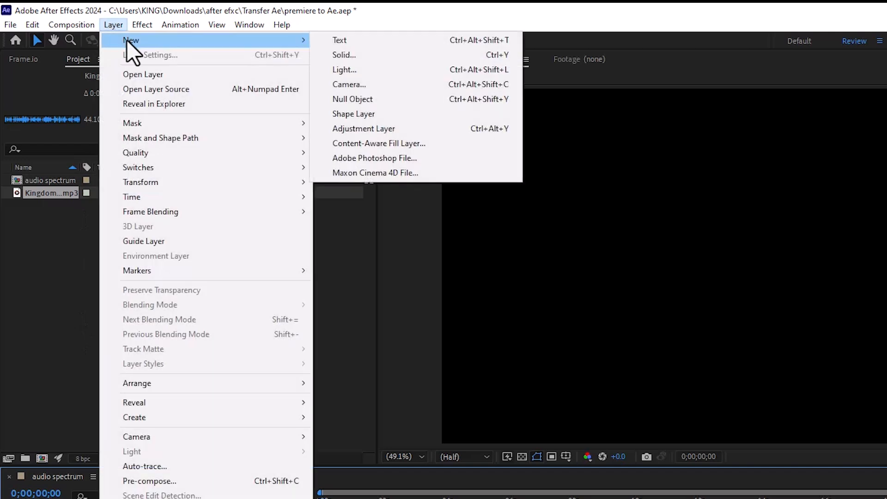
{"action": "left_click", "coordinate": [361, 56]}
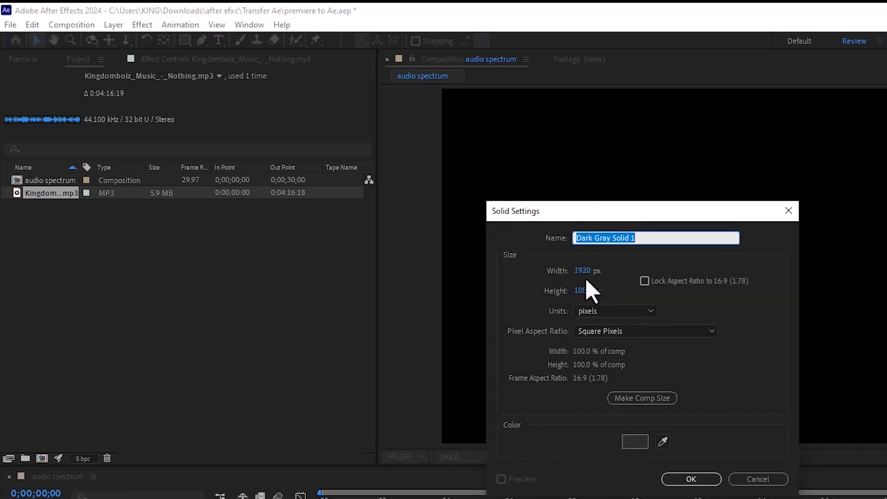
{"action": "left_click", "coordinate": [691, 479]}
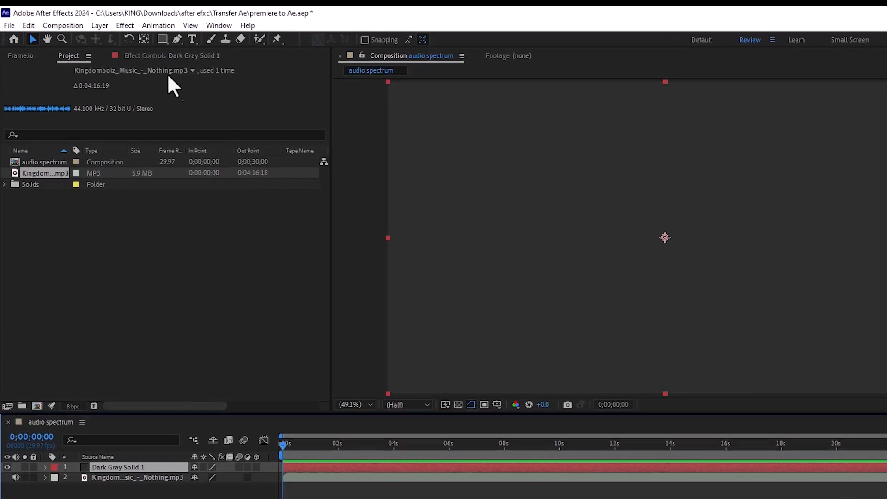
Apply the Audio Spectrum effect to the dark gray solid and play a short preview.
{"action": "left_click", "coordinate": [125, 25]}
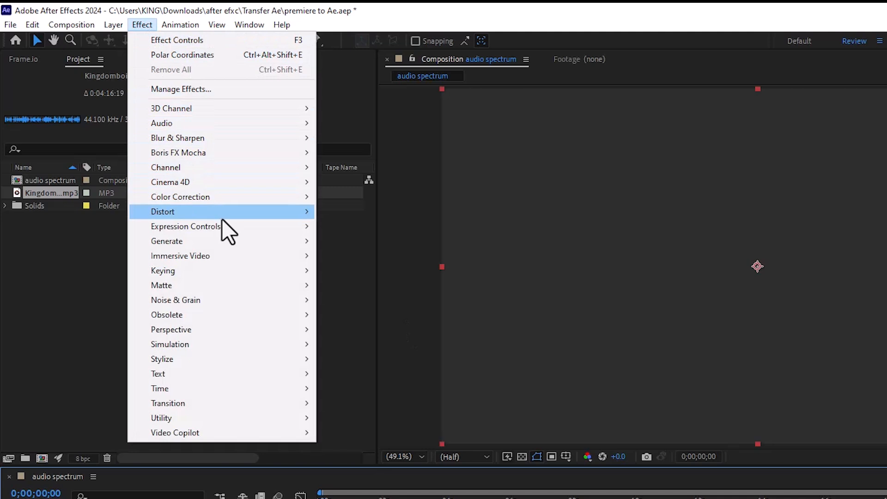
{"action": "mouse_move", "coordinate": [241, 239]}
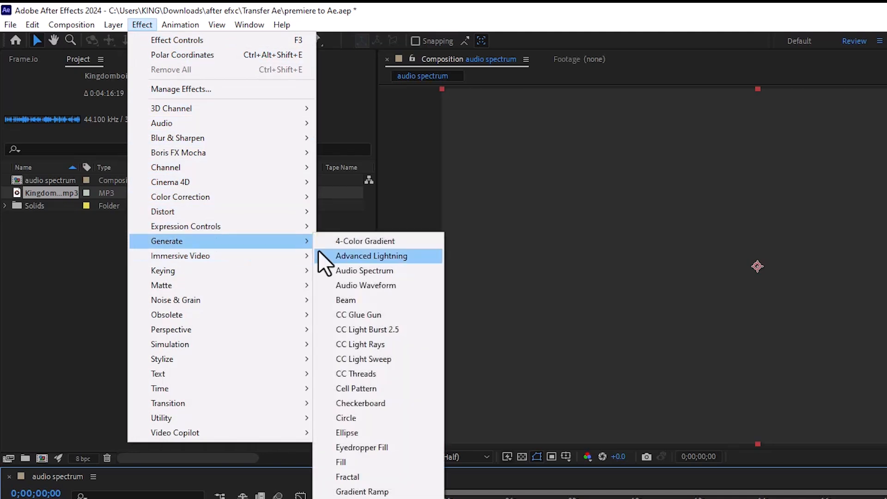
{"action": "left_click", "coordinate": [374, 270]}
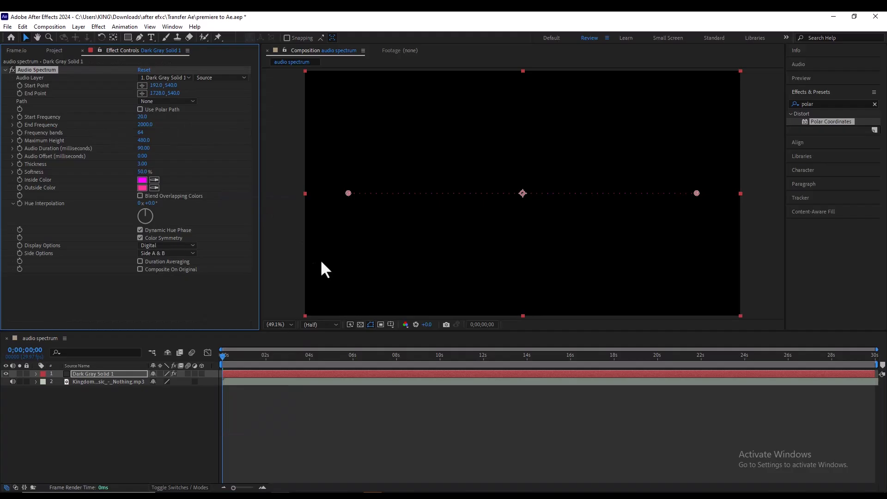
{"action": "key", "text": "space"}
{"action": "key", "text": "space"}
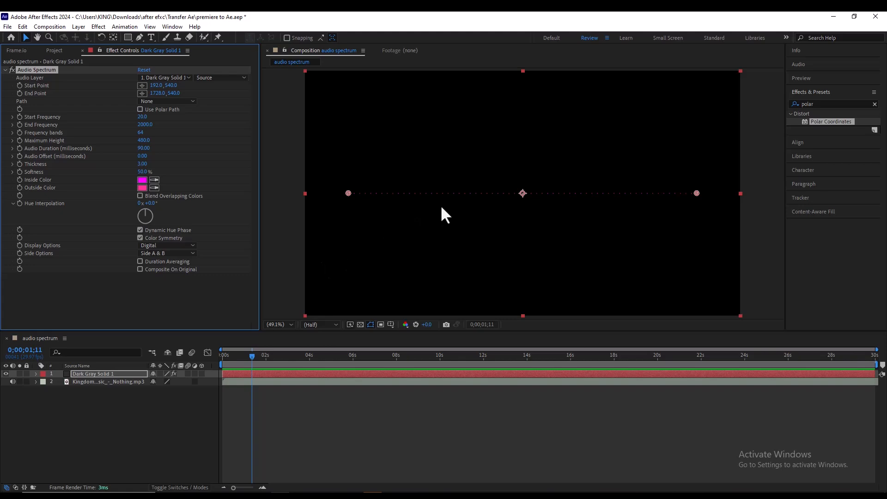
Mute the MP3 layer, set it as the Audio Spectrum's audio layer, and preview the animation.
{"action": "left_click", "coordinate": [12, 382]}
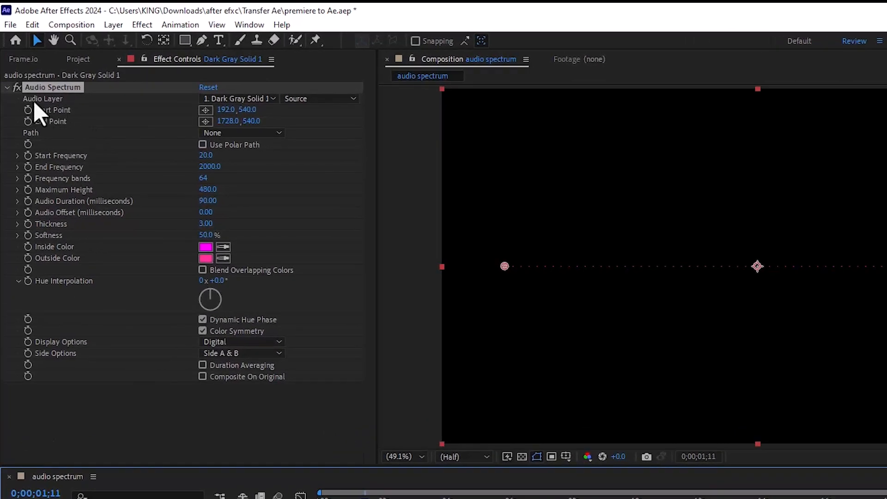
{"action": "left_click", "coordinate": [229, 98]}
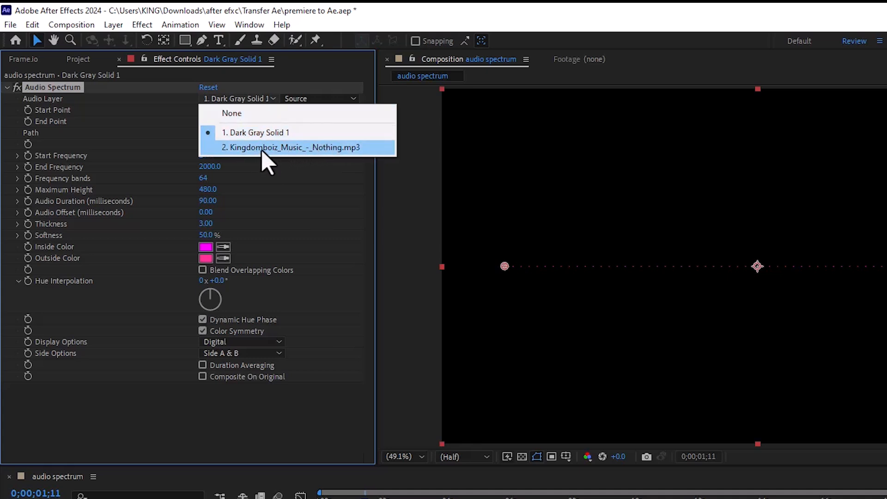
{"action": "left_click", "coordinate": [292, 146]}
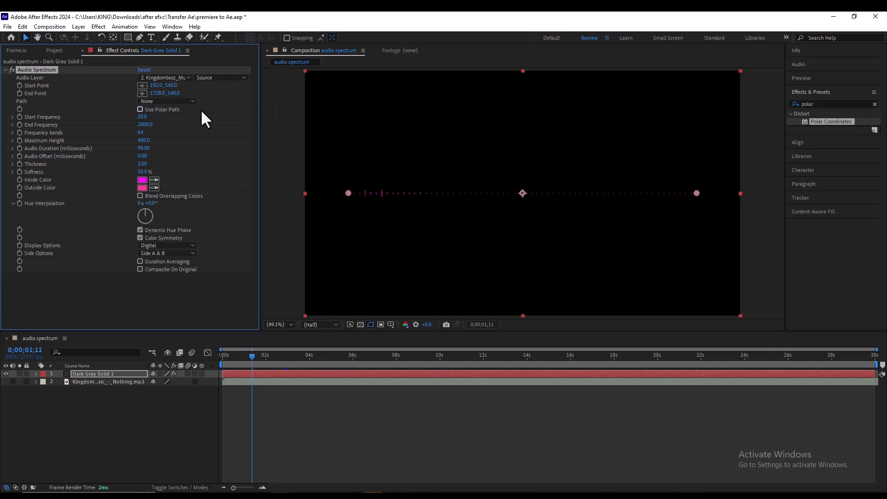
{"action": "key", "text": "space"}
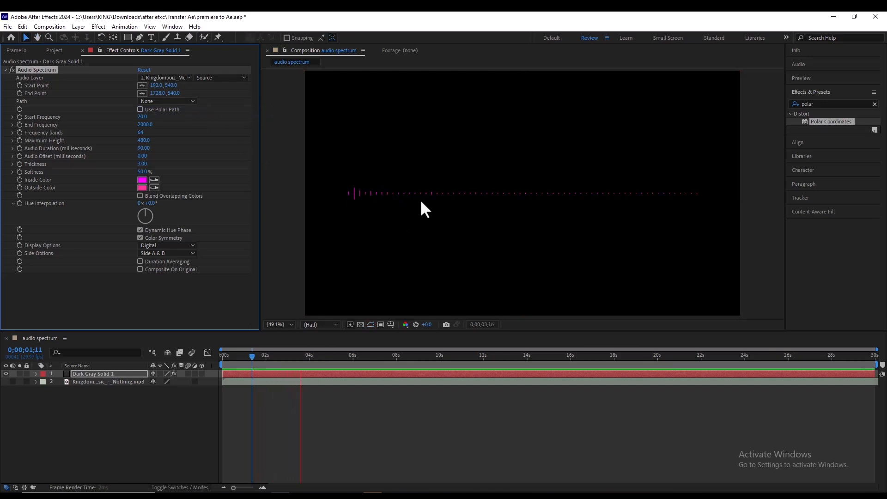
{"action": "key", "text": "space"}
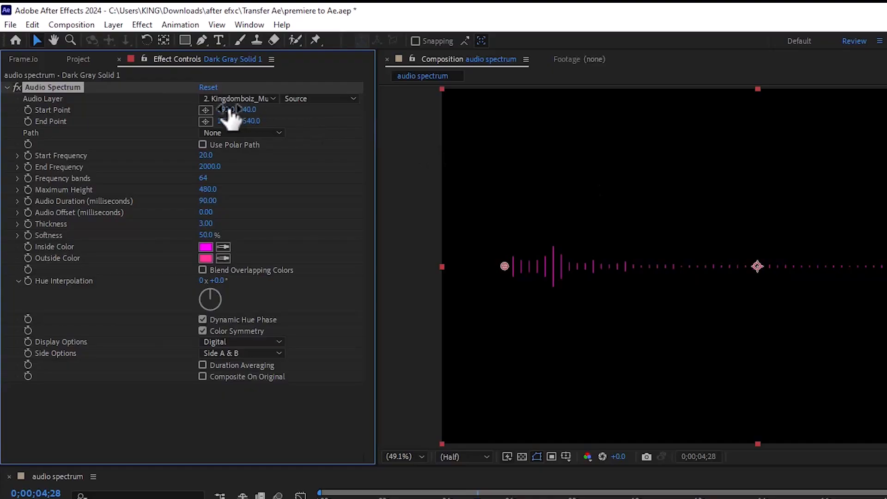
Try a Start Point X of 5 and an End Point X of 1897 for the spectrum, and undo both changes.
{"action": "left_click_drag", "start_coordinate": [230, 115], "coordinate": [190, 194]}
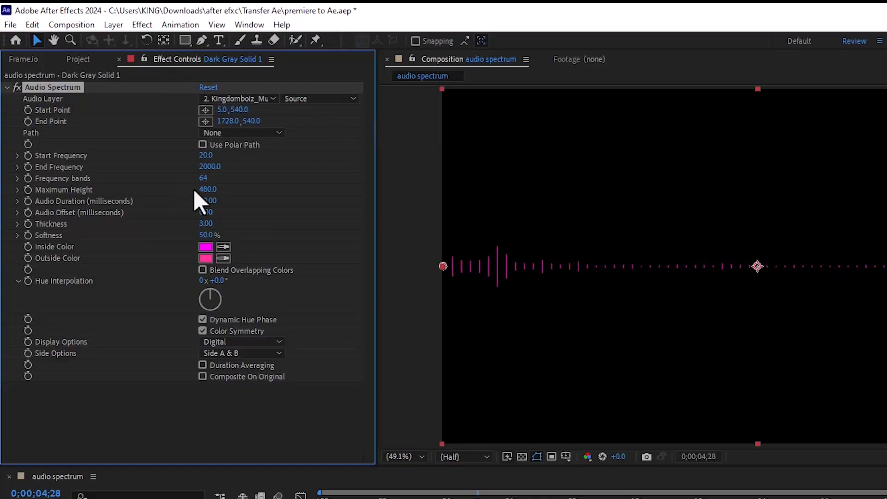
{"action": "left_click_drag", "start_coordinate": [227, 122], "coordinate": [278, 104]}
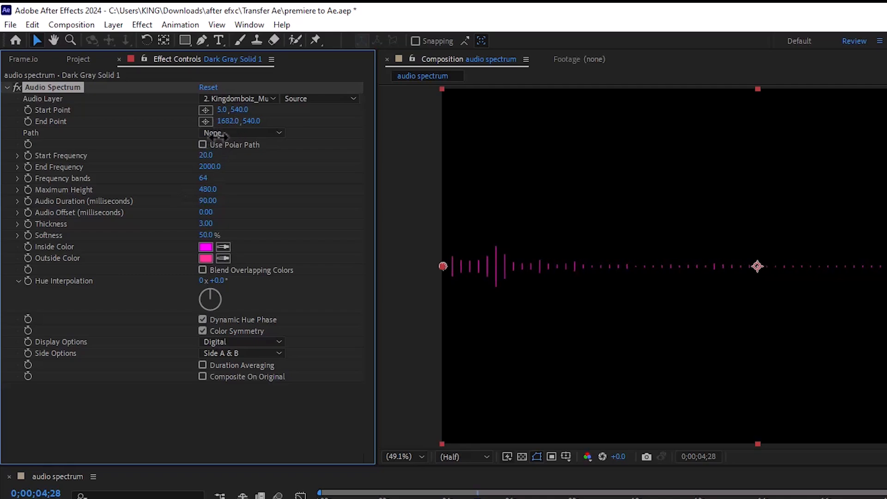
{"action": "left_click_drag", "start_coordinate": [191, 80], "coordinate": [215, 74]}
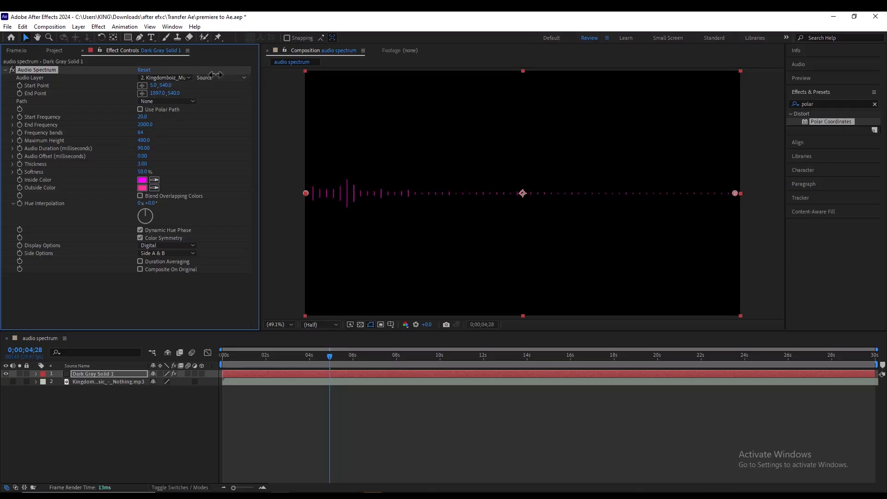
{"action": "key", "text": "ctrl+z"}
{"action": "key", "text": "ctrl+z"}
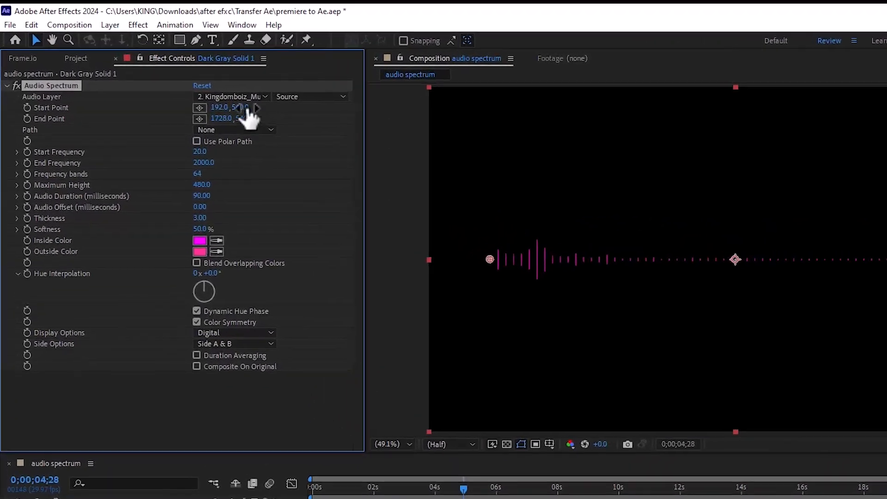
Try a Start Point Y of 1025 and an End Point Y of -8 to tilt the spectrum, and undo both changes.
{"action": "left_click_drag", "start_coordinate": [248, 111], "coordinate": [307, 377]}
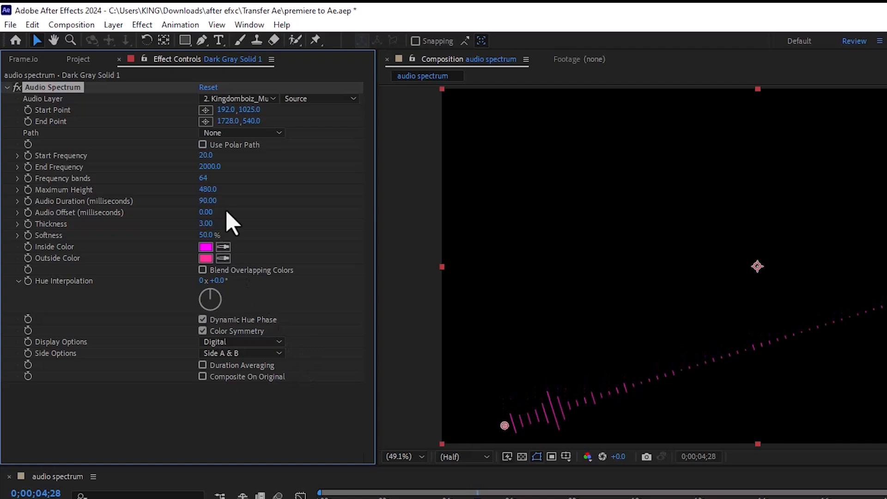
{"action": "left_click", "coordinate": [251, 110]}
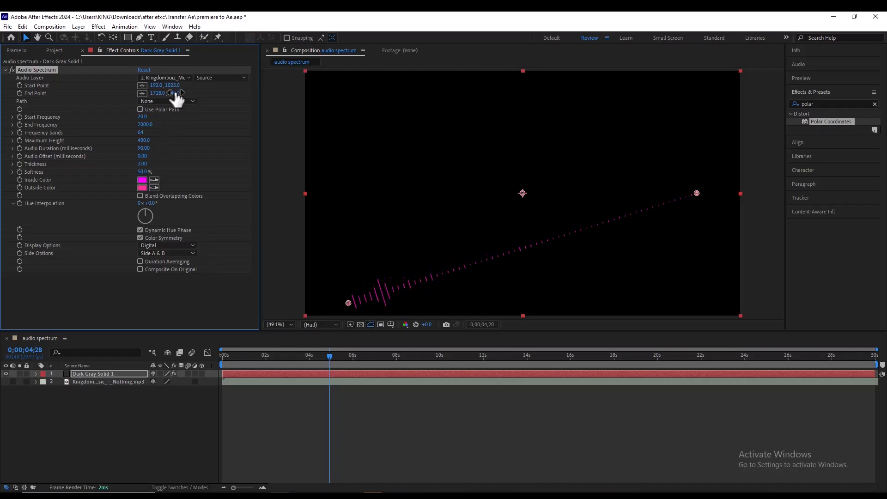
{"action": "left_click_drag", "start_coordinate": [253, 121], "coordinate": [186, 3]}
{"action": "left_click_drag", "start_coordinate": [128, 10], "coordinate": [2, 11]}
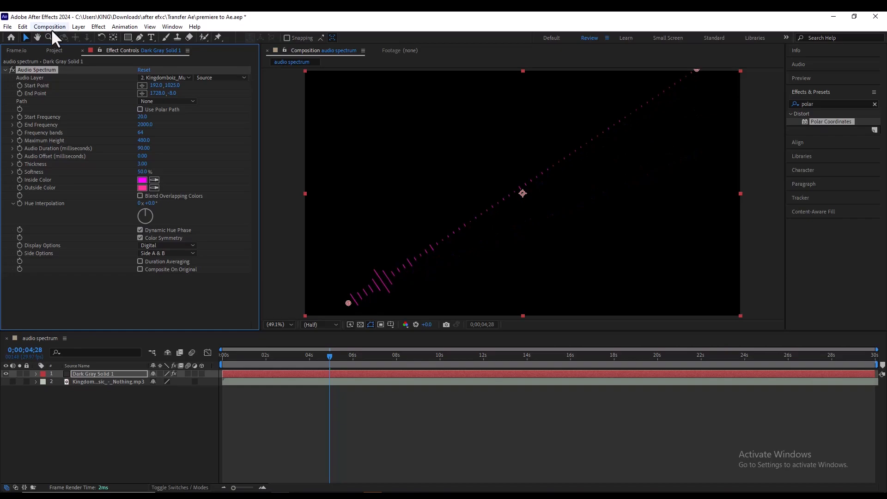
{"action": "key", "text": "ctrl+z"}
{"action": "key", "text": "ctrl+z"}
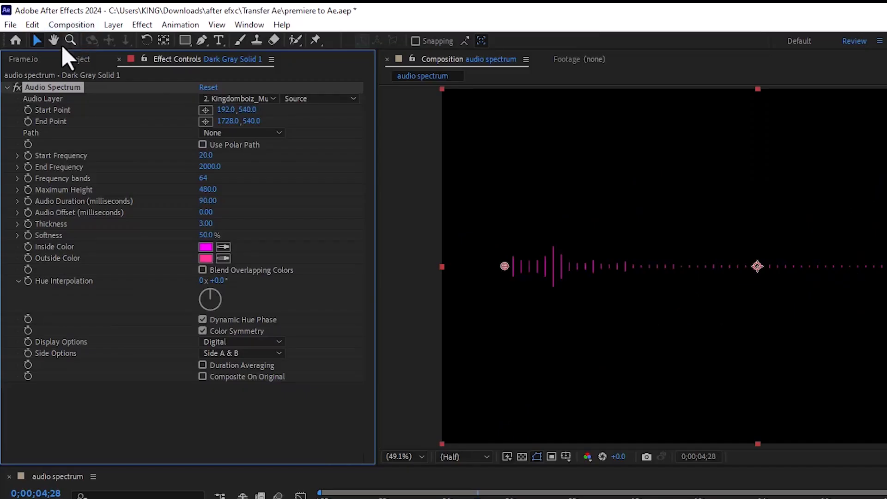
Draw an open wavy five-point mask path with the Pen tool across the upper part of the solid.
{"action": "left_click", "coordinate": [209, 134]}
{"action": "left_click", "coordinate": [220, 135]}
{"action": "left_click", "coordinate": [201, 41]}
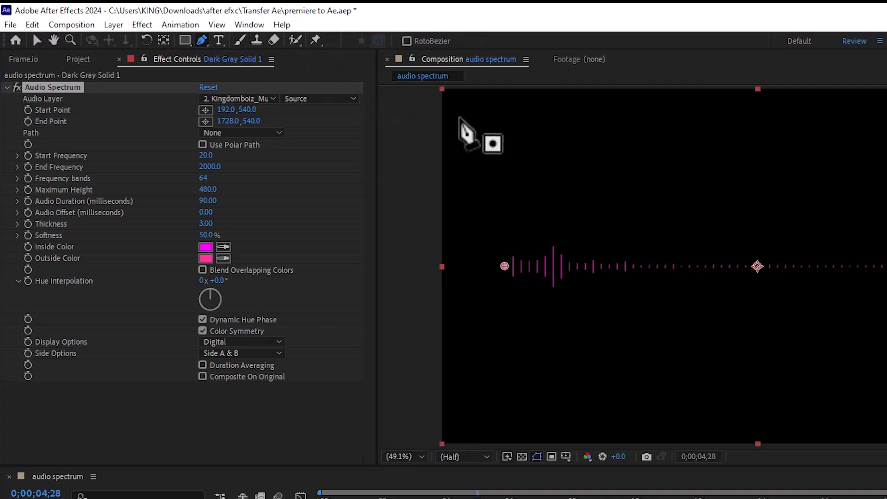
{"action": "left_click", "coordinate": [479, 116]}
{"action": "left_click_drag", "start_coordinate": [528, 191], "coordinate": [572, 179]}
{"action": "left_click_drag", "start_coordinate": [631, 131], "coordinate": [674, 157]}
{"action": "mouse_move", "coordinate": [783, 206]}
{"action": "left_mouse_down"}
{"action": "mouse_move", "coordinate": [791, 213]}
{"action": "mouse_move", "coordinate": [825, 165]}
{"action": "left_mouse_up"}
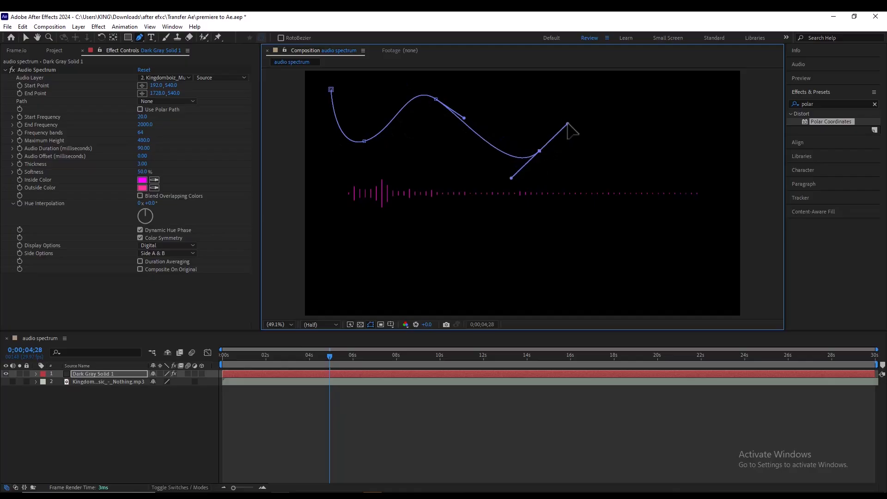
{"action": "mouse_move", "coordinate": [650, 95]}
{"action": "left_mouse_down"}
{"action": "mouse_move", "coordinate": [675, 129]}
{"action": "mouse_move", "coordinate": [670, 120]}
{"action": "left_mouse_up"}
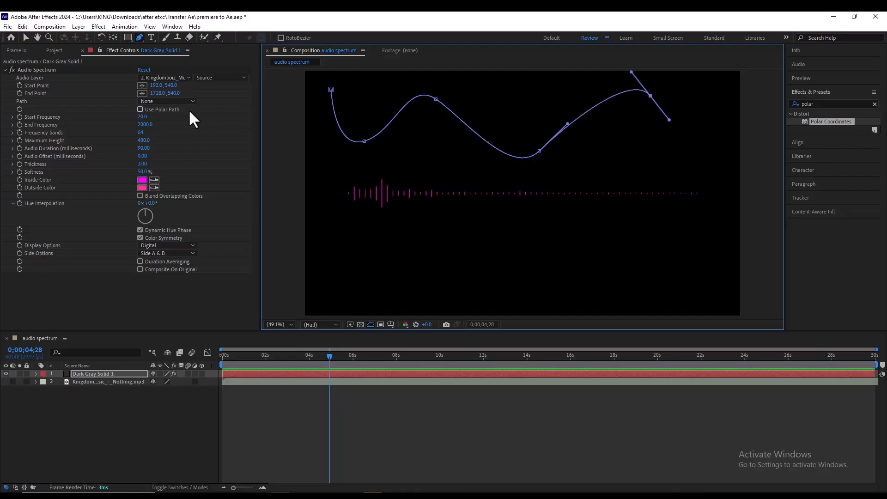
Try Mask 1 as the spectrum's path with a short preview, and undo the path choice and the drawn mask.
{"action": "left_click", "coordinate": [175, 102]}
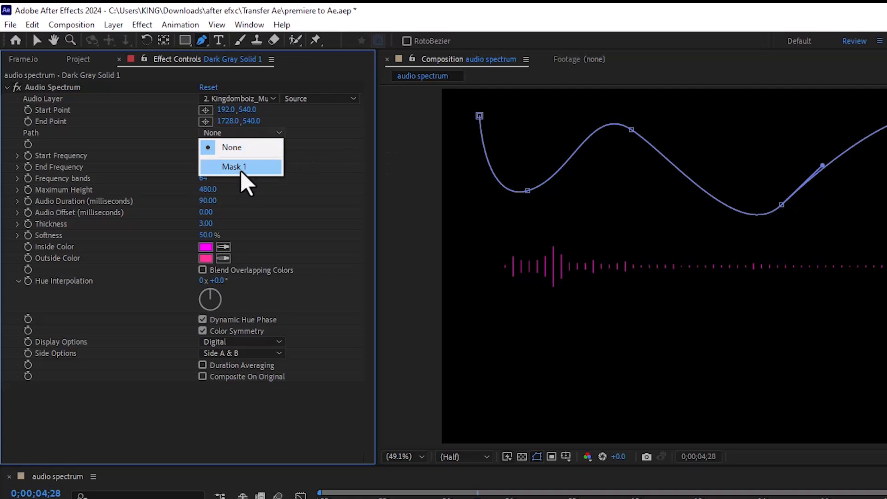
{"action": "left_click", "coordinate": [167, 128]}
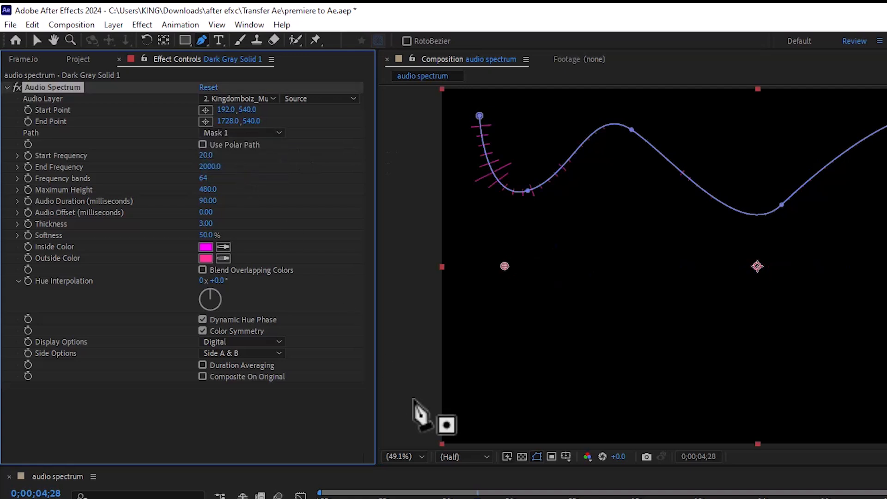
{"action": "key", "text": "space"}
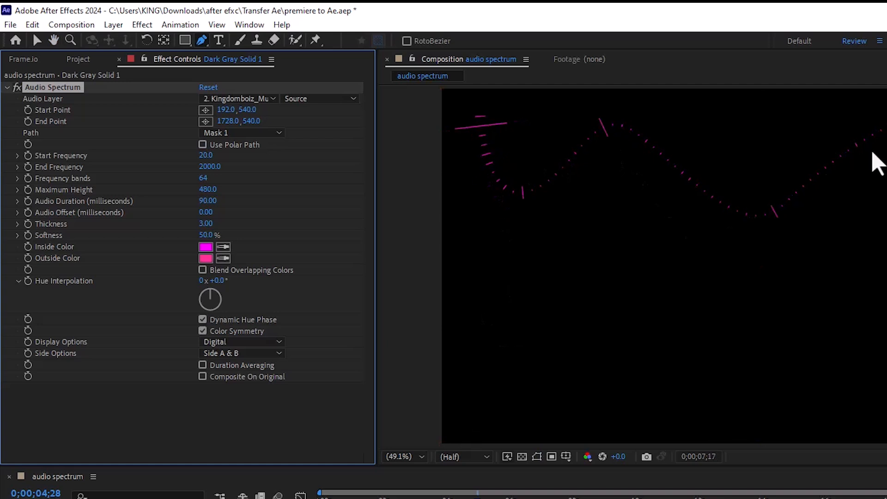
{"action": "key", "text": "space"}
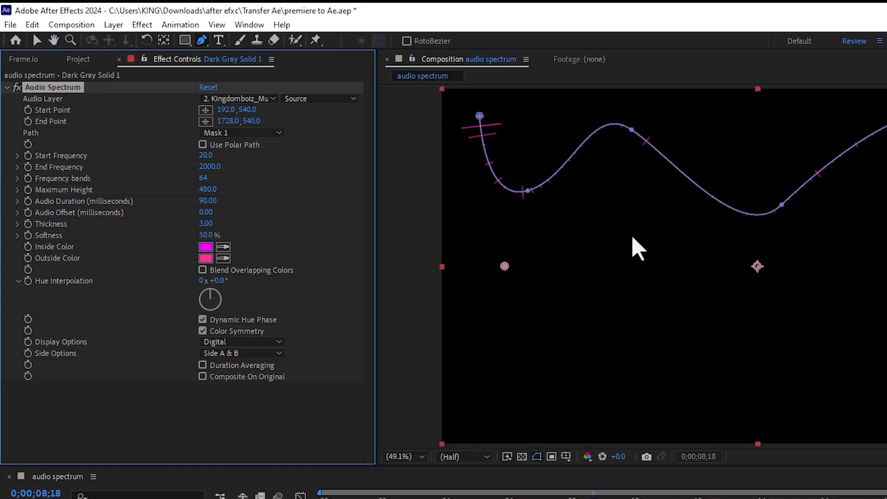
{"action": "key", "text": "ctrl+z"}
{"action": "key", "text": "ctrl+z"}
{"action": "key", "text": "ctrl+z"}
{"action": "key", "text": "ctrl+z"}
{"action": "key", "text": "ctrl+z"}
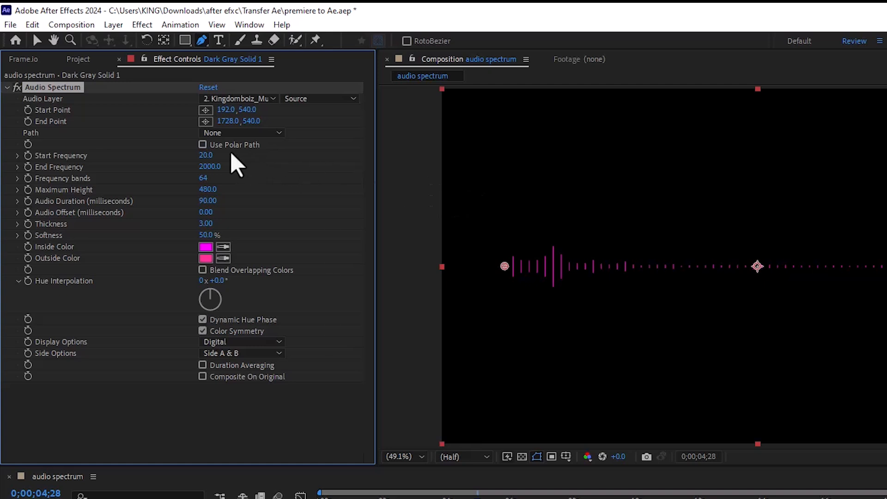
Try the Use Polar Path option with a short preview, and turn it back off.
{"action": "left_click", "coordinate": [202, 144]}
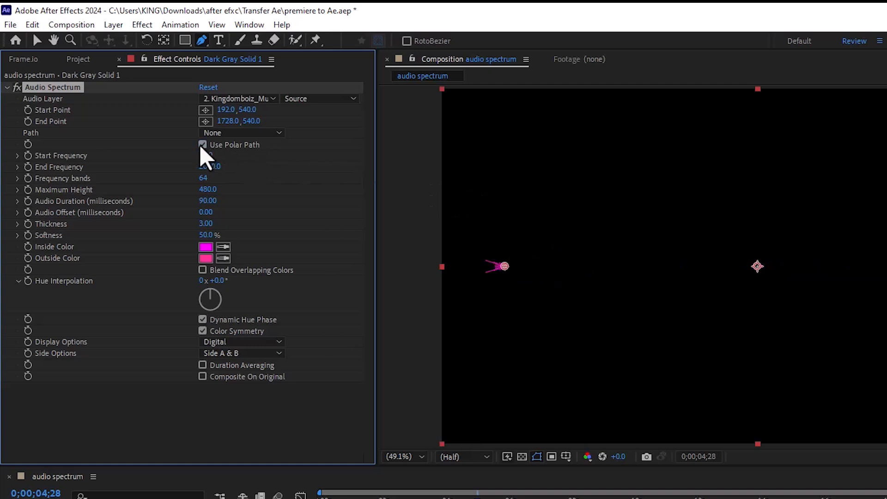
{"action": "key", "text": "space"}
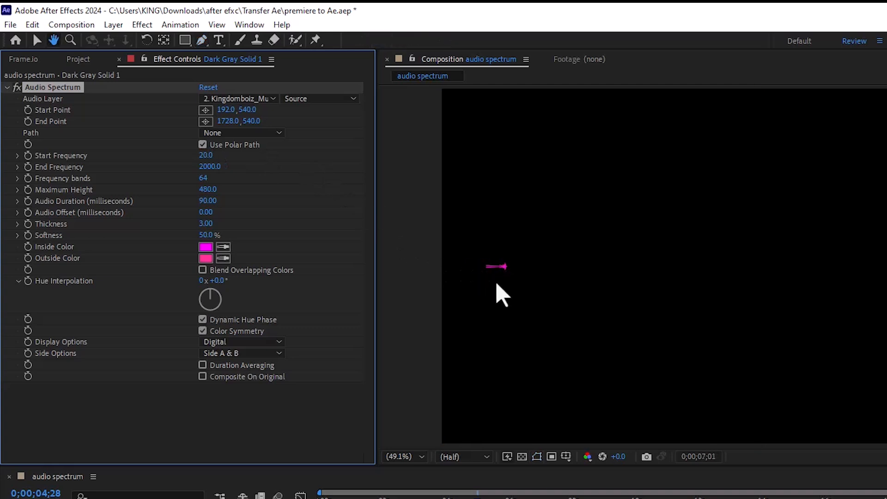
{"action": "key", "text": "space"}
{"action": "left_click", "coordinate": [202, 145]}
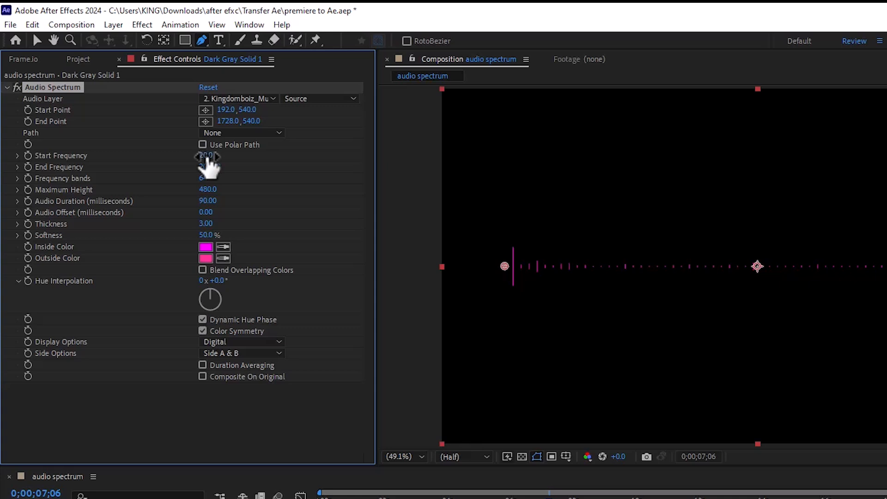
Set the spectrum's Start Frequency to 1 and End Frequency to 1000.
{"action": "left_click_drag", "start_coordinate": [206, 157], "coordinate": [203, 223]}
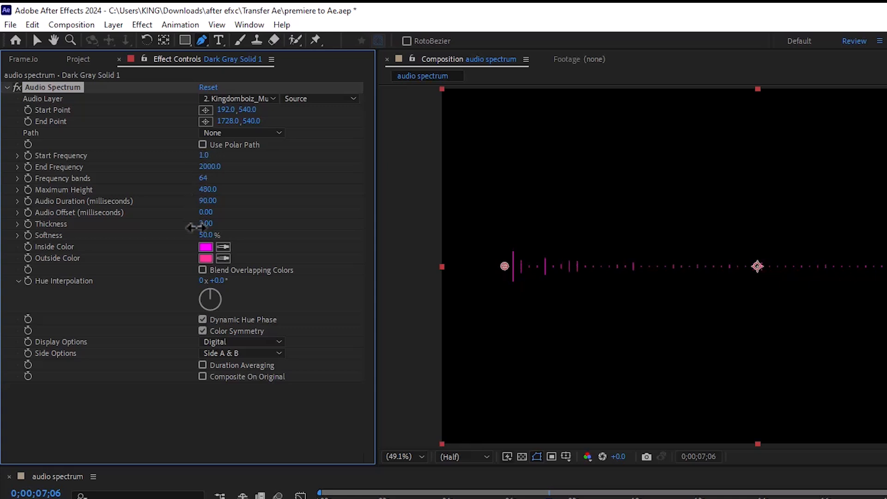
{"action": "left_click", "coordinate": [208, 166]}
{"action": "type", "text": "1000"}
{"action": "left_click", "coordinate": [254, 179]}
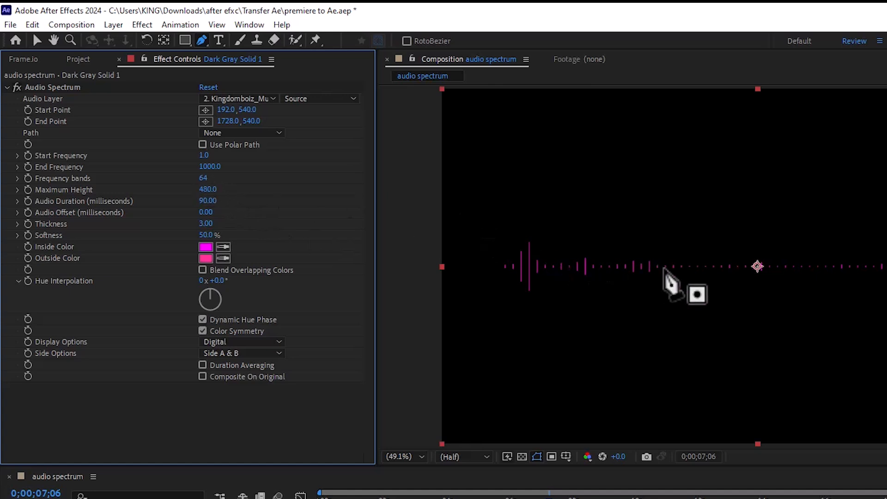
Set the spectrum's Frequency bands to 150.
{"action": "left_click", "coordinate": [200, 178]}
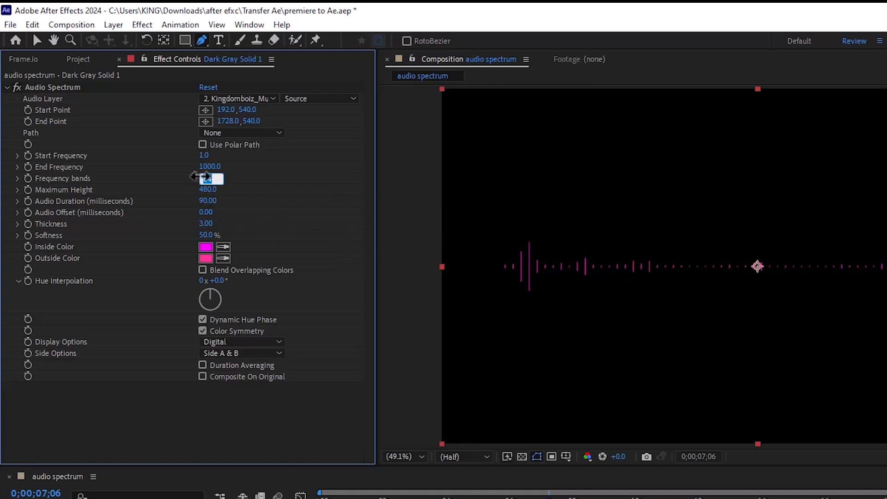
{"action": "type", "text": "150"}
{"action": "key", "text": "Return"}
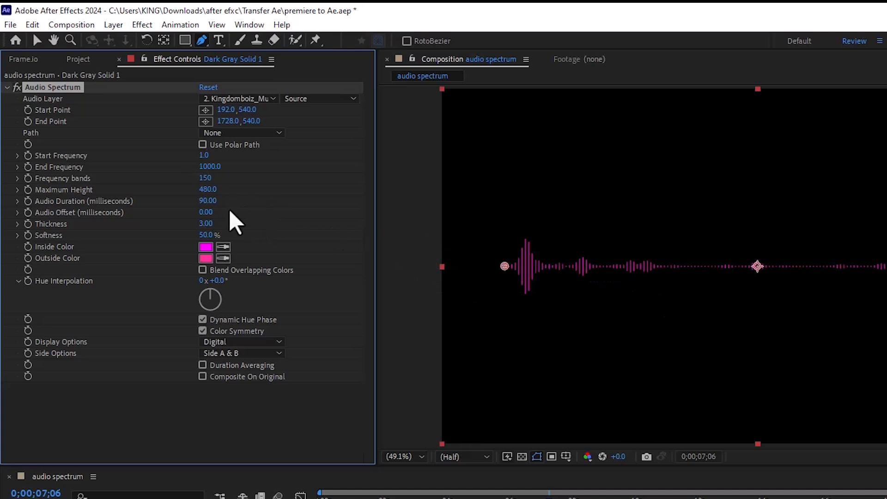
Raise the spectrum's Maximum Height to 1400 and play a preview of the taller bars.
{"action": "left_click_drag", "start_coordinate": [207, 190], "coordinate": [215, 120]}
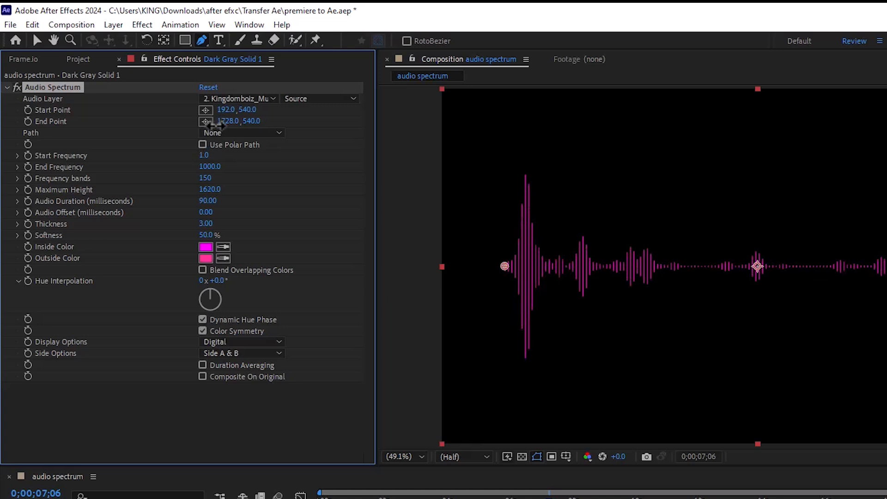
{"action": "left_click_drag", "start_coordinate": [216, 126], "coordinate": [219, 141]}
{"action": "key", "text": "space"}
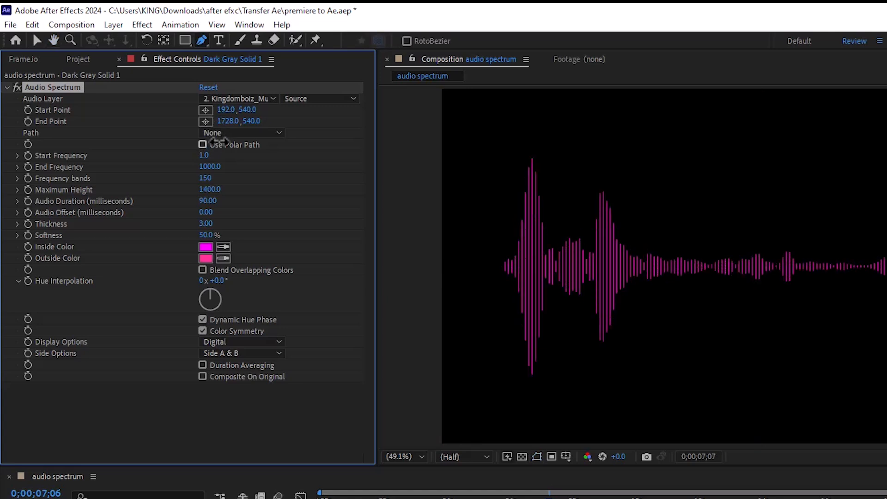
{"action": "key", "text": "space"}
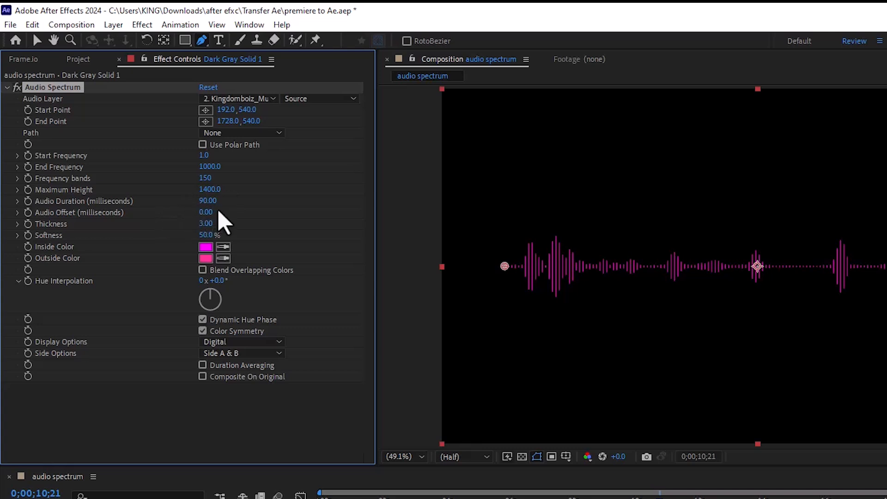
Try a spectrum Thickness of 18.60, undo it, and reduce the Softness to 0%.
{"action": "left_click_drag", "start_coordinate": [207, 223], "coordinate": [285, 203]}
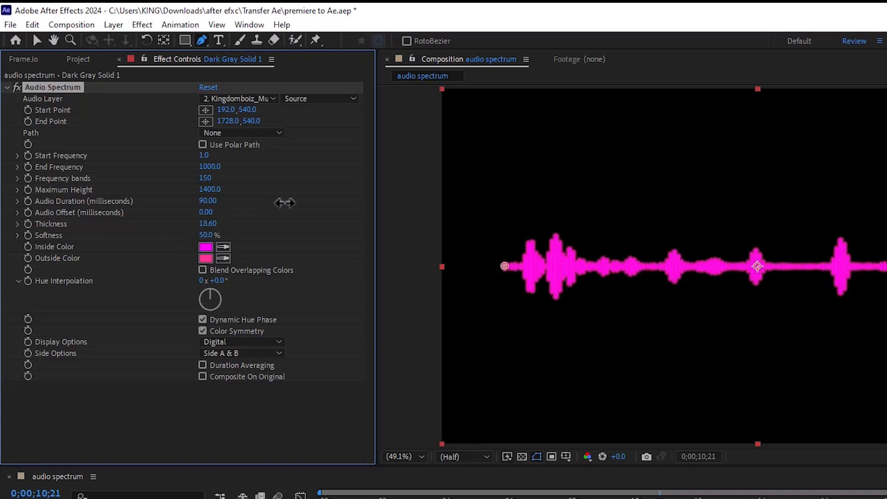
{"action": "key", "text": "ctrl+z"}
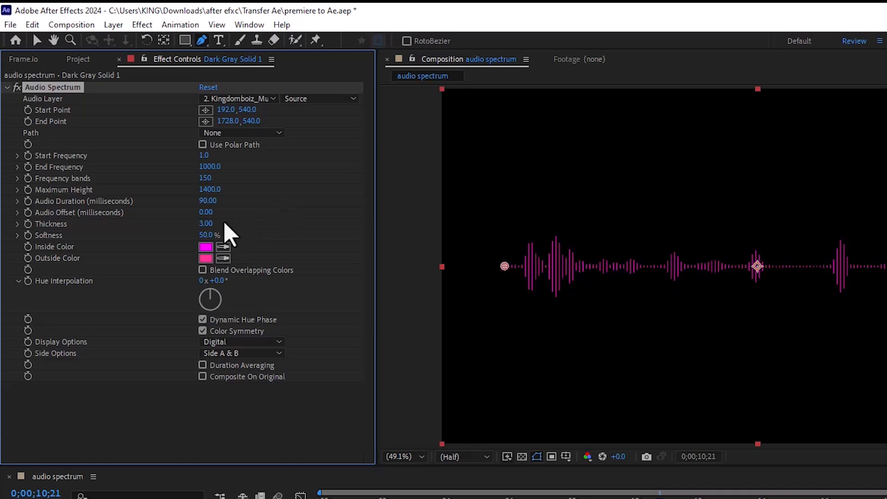
{"action": "left_click_drag", "start_coordinate": [206, 235], "coordinate": [286, 184]}
{"action": "left_click_drag", "start_coordinate": [206, 235], "coordinate": [170, 270]}
Try a grey Inside Color and a dark blue Outside Color (110DAB) with a short preview, and undo both color changes.
{"action": "left_click", "coordinate": [203, 248]}
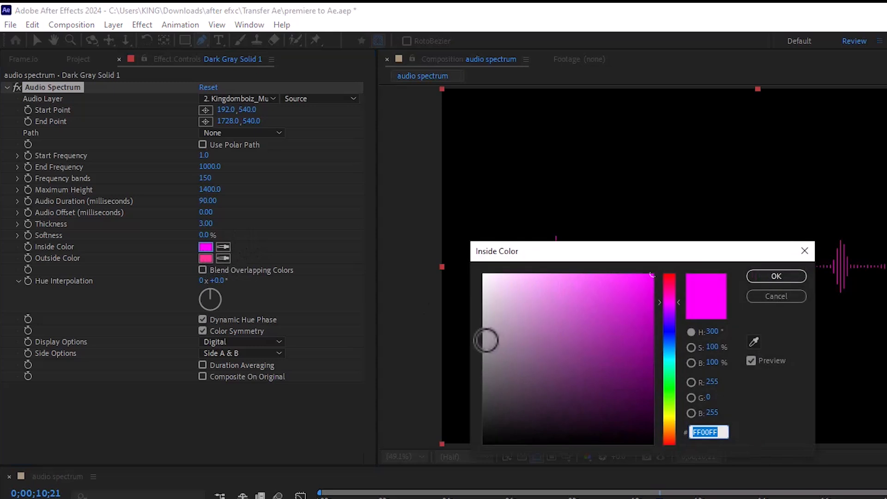
{"action": "left_click", "coordinate": [486, 341]}
{"action": "left_click", "coordinate": [766, 276]}
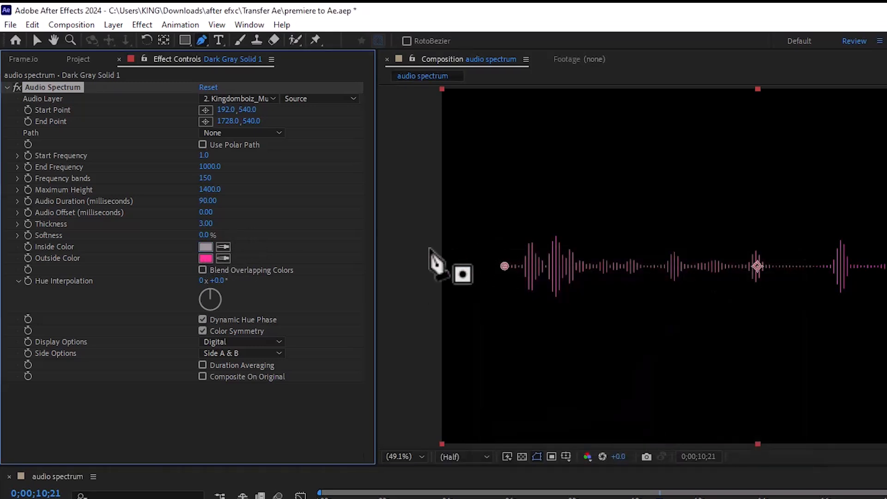
{"action": "left_click", "coordinate": [206, 258]}
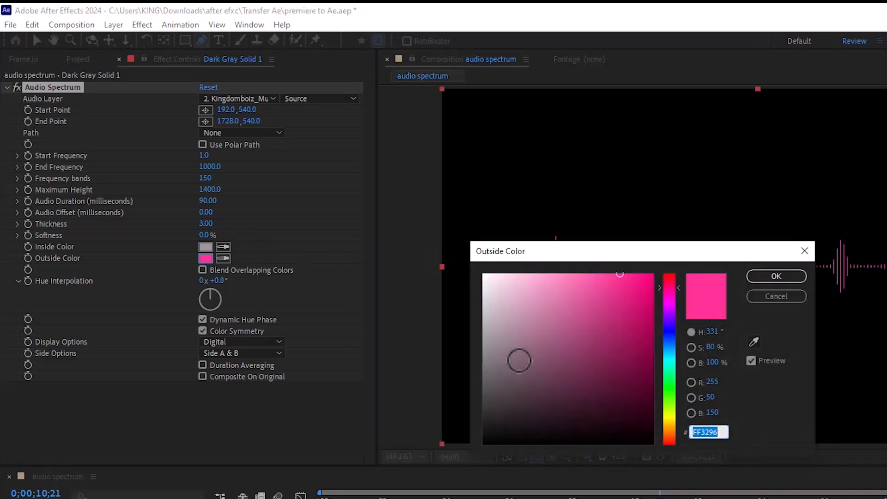
{"action": "left_click", "coordinate": [668, 331]}
{"action": "left_click", "coordinate": [639, 326]}
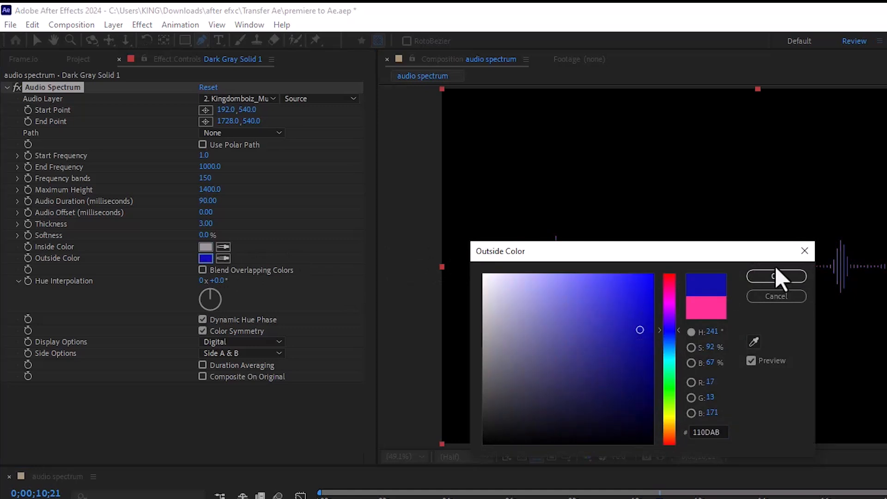
{"action": "left_click", "coordinate": [781, 276]}
{"action": "key", "text": "space"}
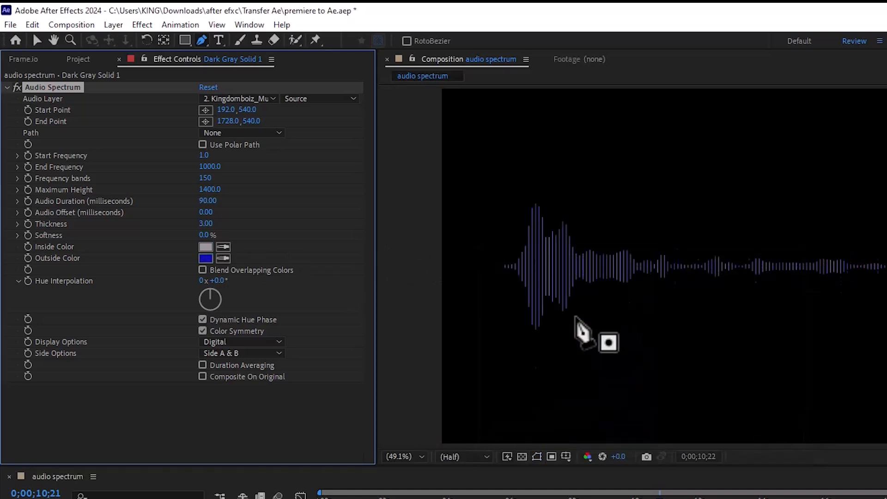
{"action": "key", "text": "space"}
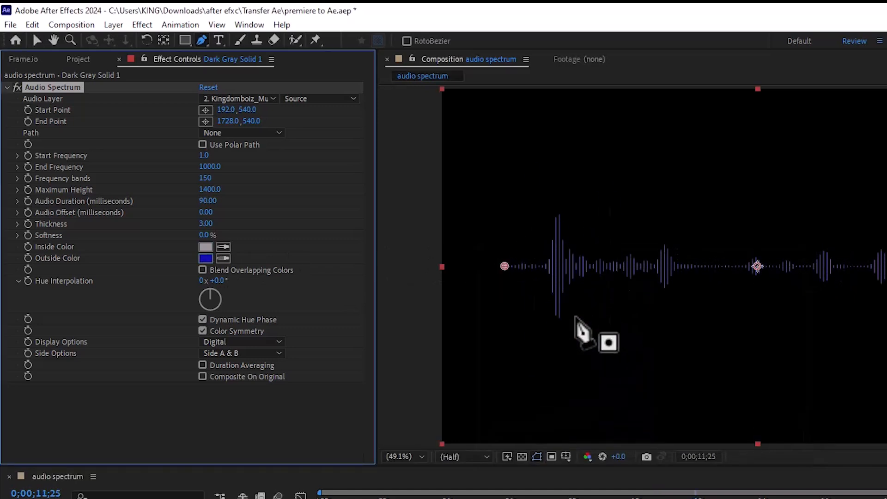
{"action": "key", "text": "ctrl+z"}
{"action": "key", "text": "ctrl+z"}
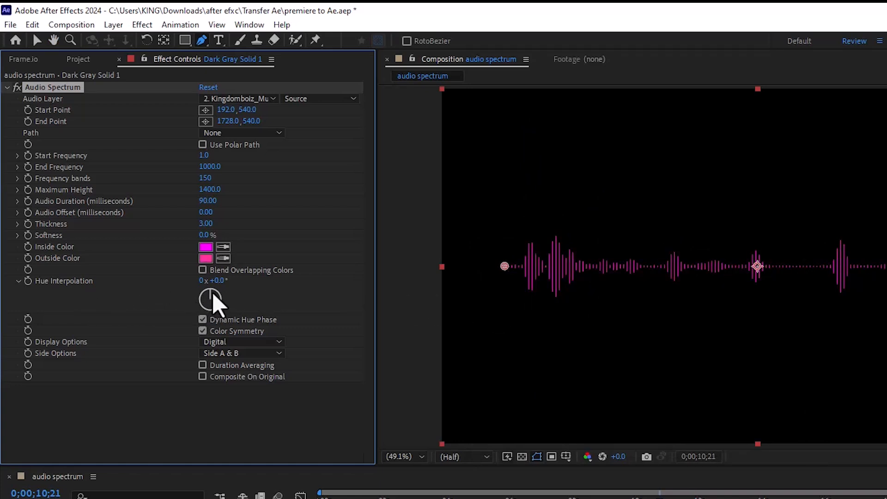
Set the Hue Interpolation to 1x +272° for a rainbow spectrum and play a preview.
{"action": "left_click_drag", "start_coordinate": [212, 293], "coordinate": [187, 299]}
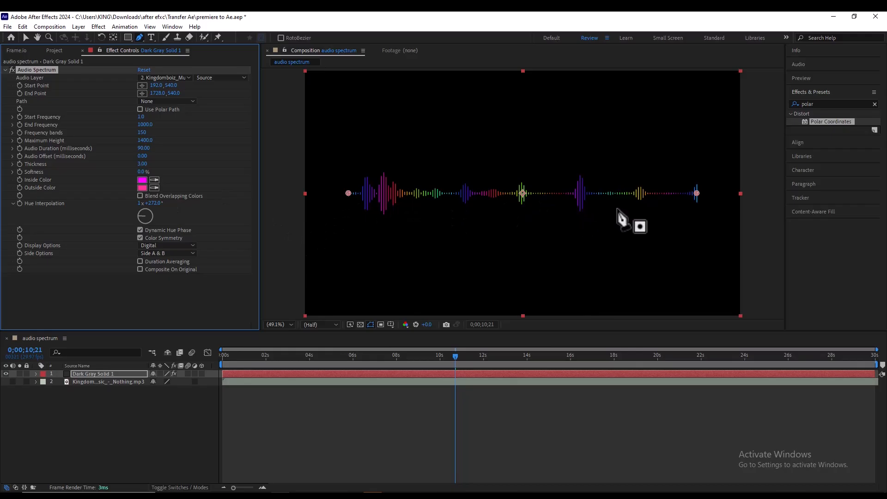
{"action": "key", "text": "space"}
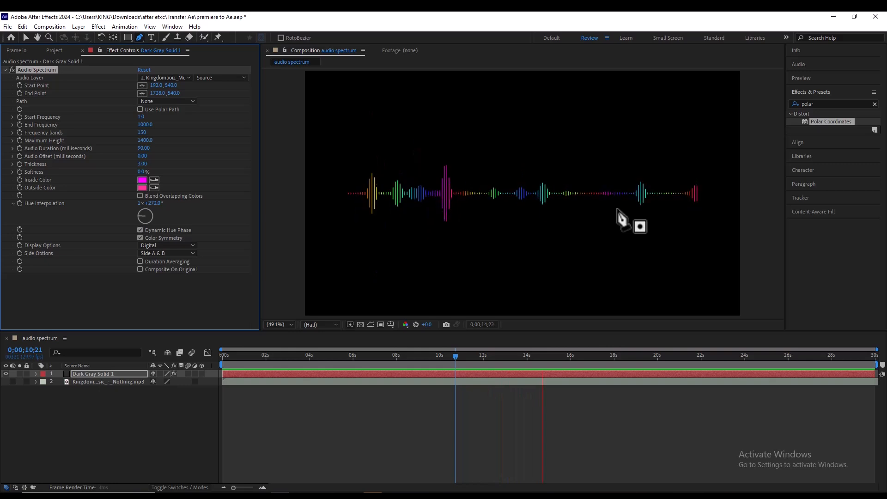
{"action": "key", "text": "space"}
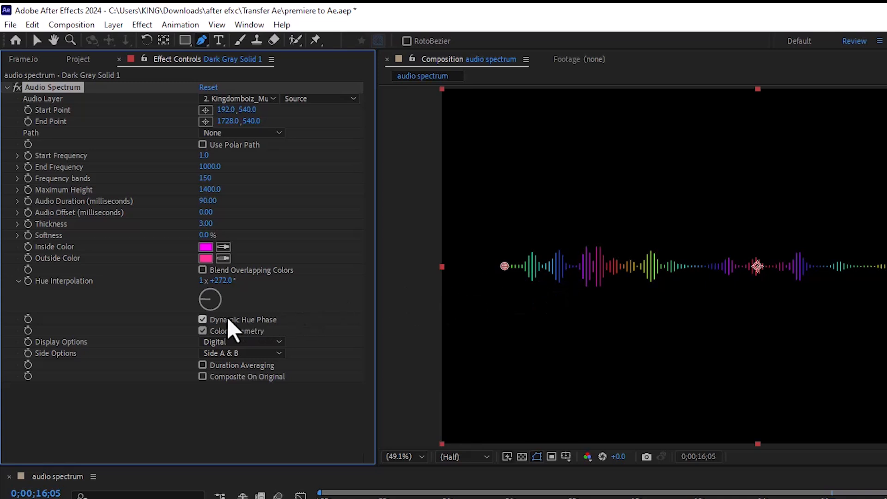
Try the spectrum without Dynamic Hue Phase in a short preview, and turn the option back on.
{"action": "left_click", "coordinate": [202, 320]}
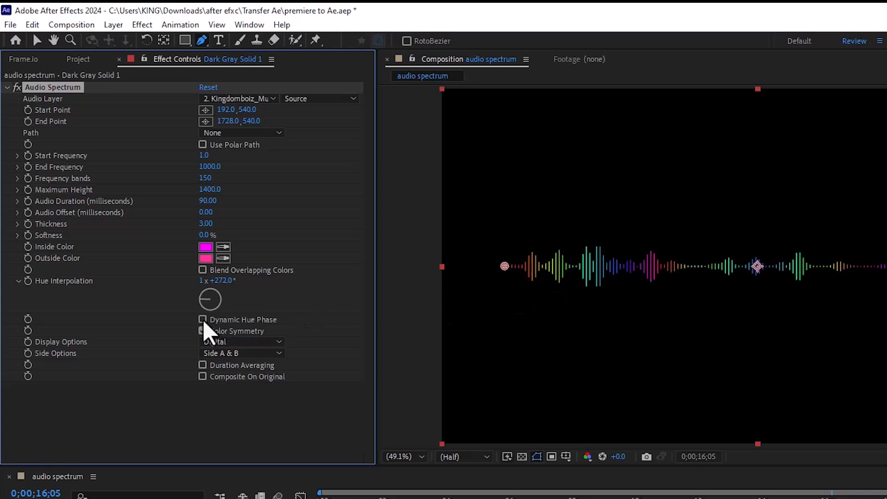
{"action": "key", "text": "space"}
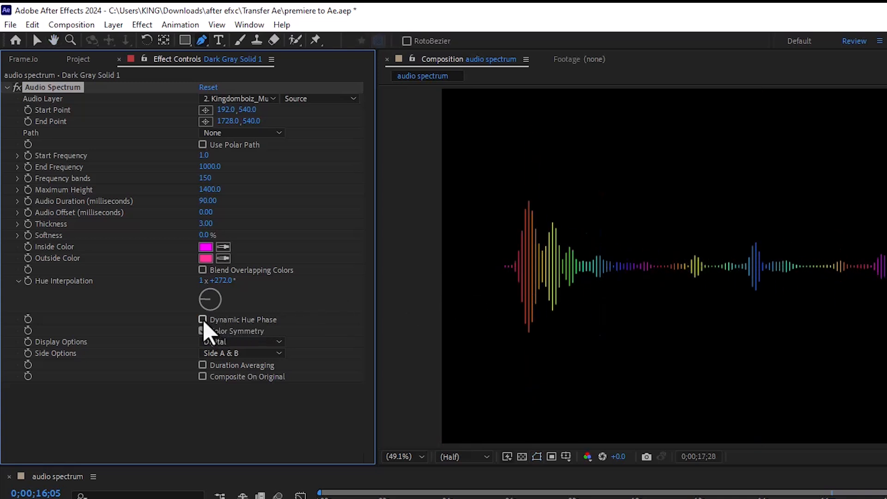
{"action": "left_click", "coordinate": [203, 319]}
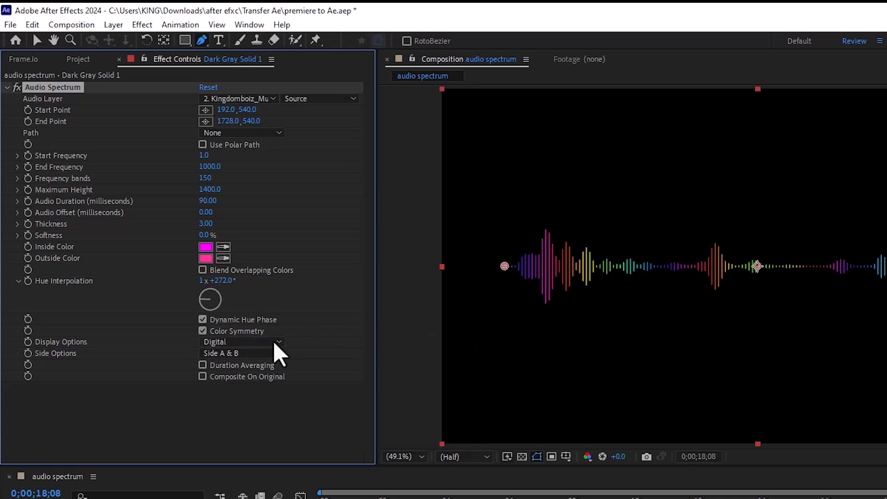
Try Analog lines as the spectrum's display style and preview it from near the start of the composition.
{"action": "left_click", "coordinate": [244, 342]}
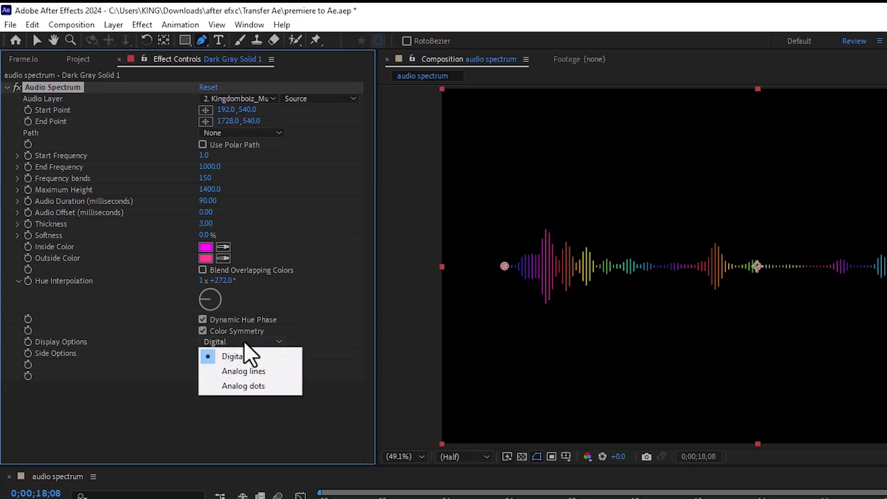
{"action": "left_click", "coordinate": [242, 369]}
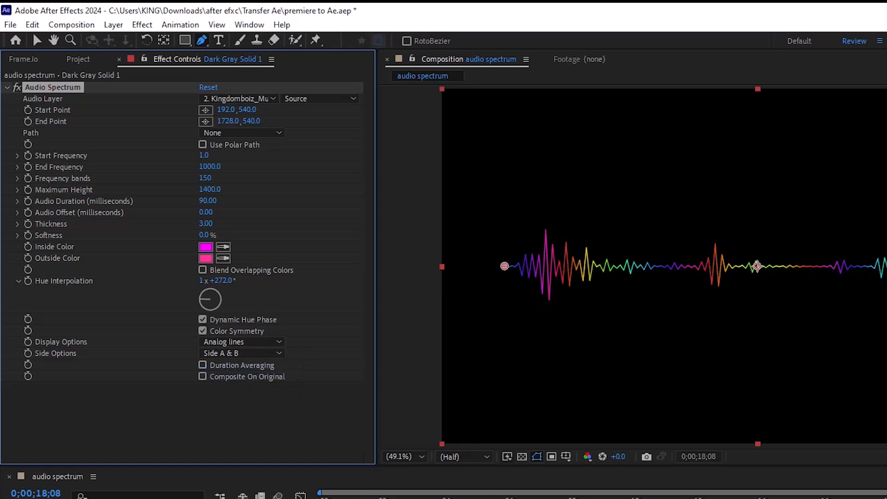
{"action": "key", "text": "space"}
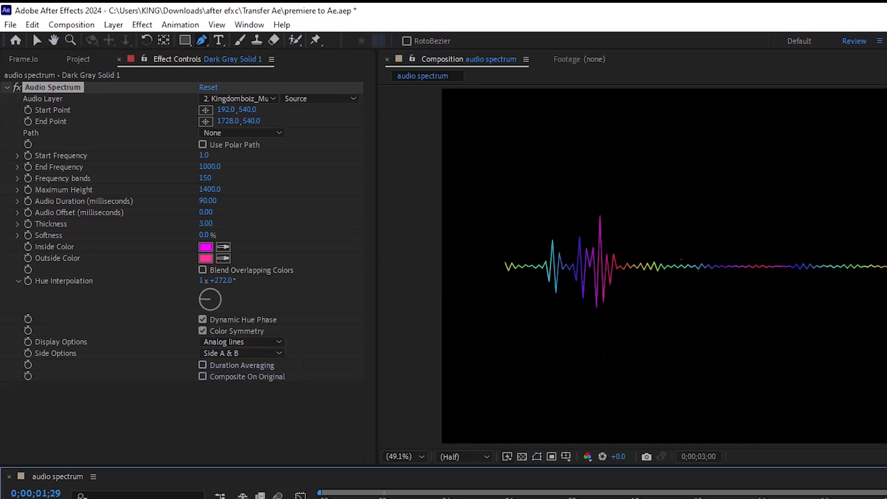
{"action": "key", "text": "space"}
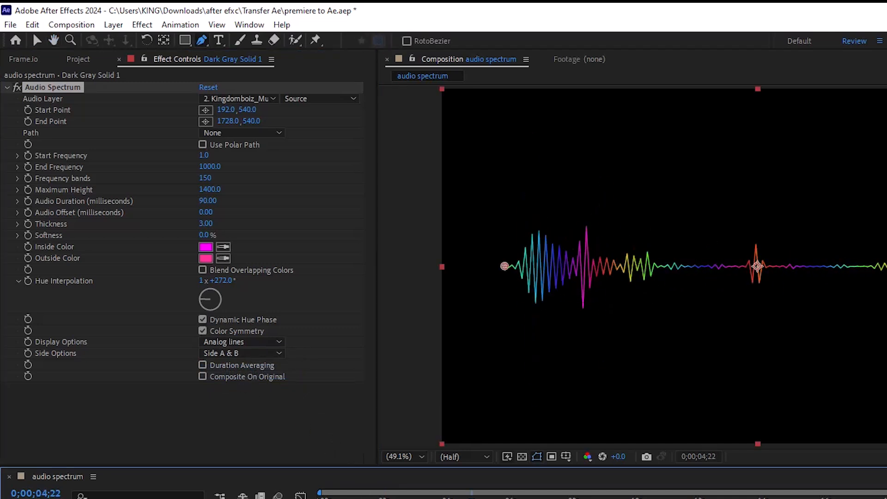
Try Analog dots as the spectrum's display style with a short preview.
{"action": "left_click", "coordinate": [234, 342]}
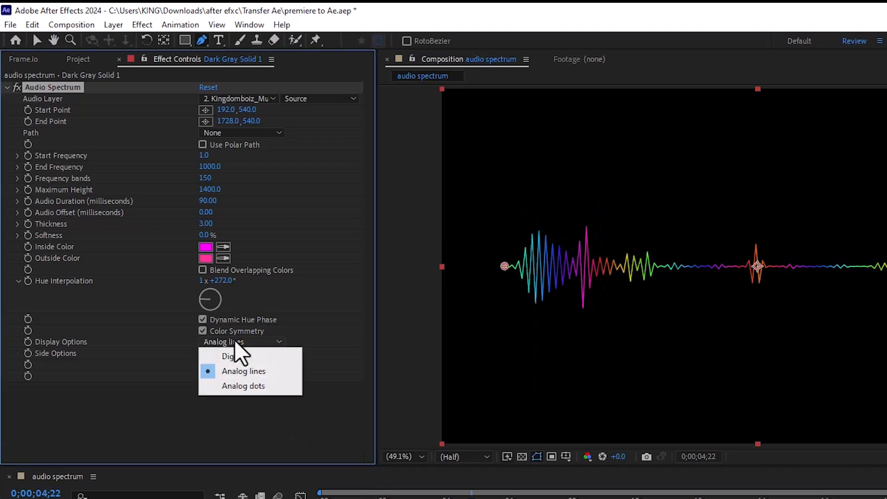
{"action": "left_click", "coordinate": [237, 386]}
{"action": "key", "text": "space"}
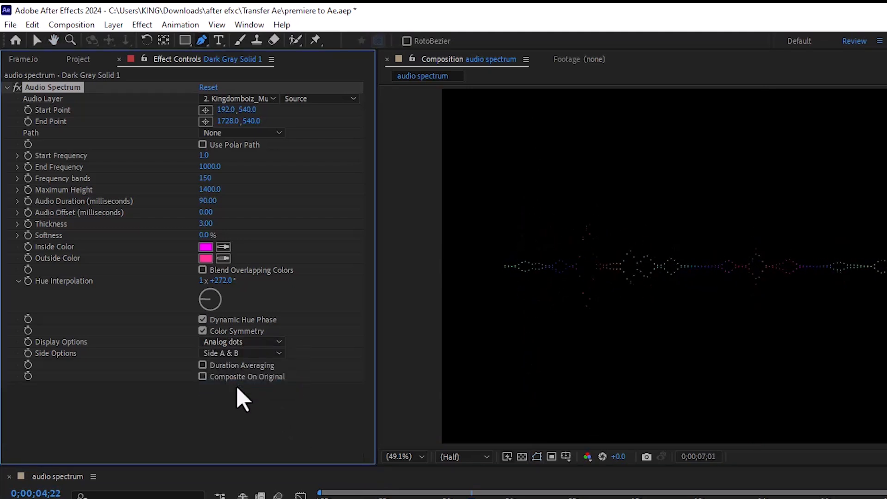
{"action": "key", "text": "space"}
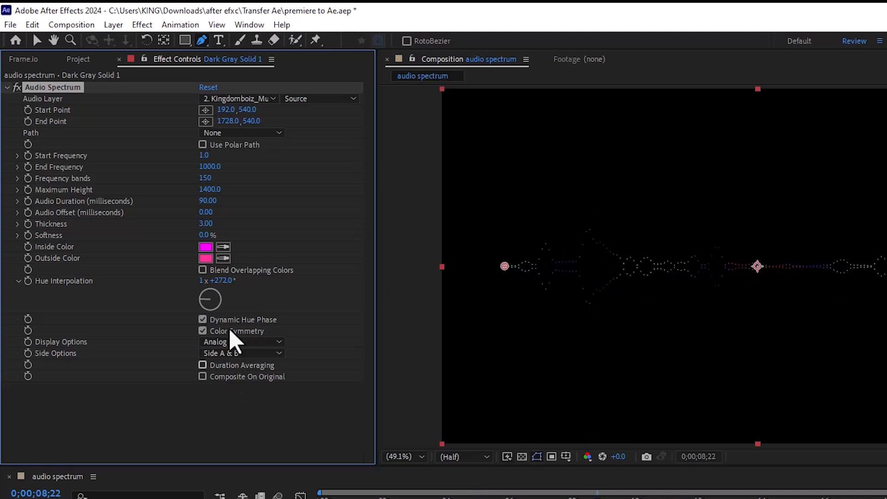
Set the spectrum's Thickness to 5 and play a short preview.
{"action": "left_click", "coordinate": [206, 224]}
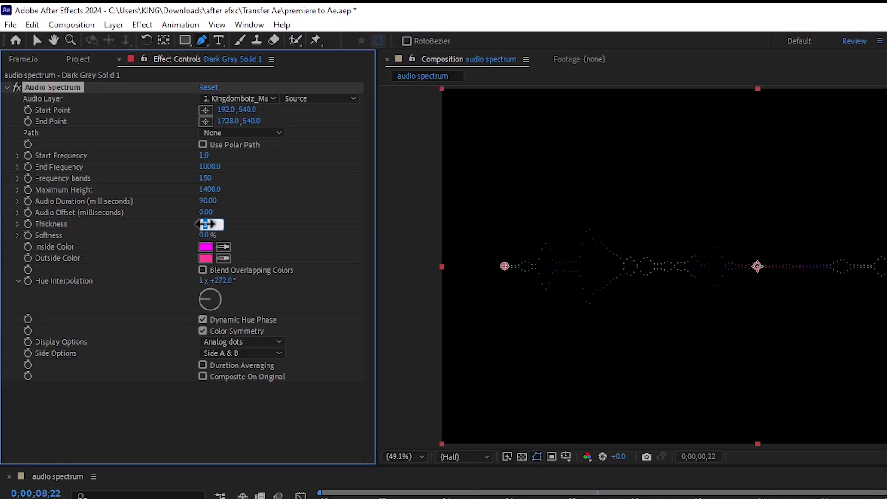
{"action": "type", "text": "5"}
{"action": "key", "text": "Return"}
{"action": "key", "text": "space"}
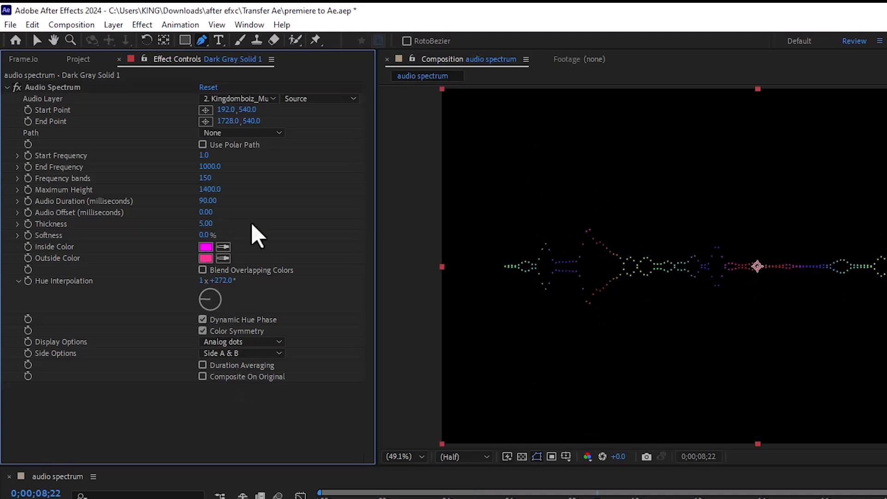
{"action": "key", "text": "space"}
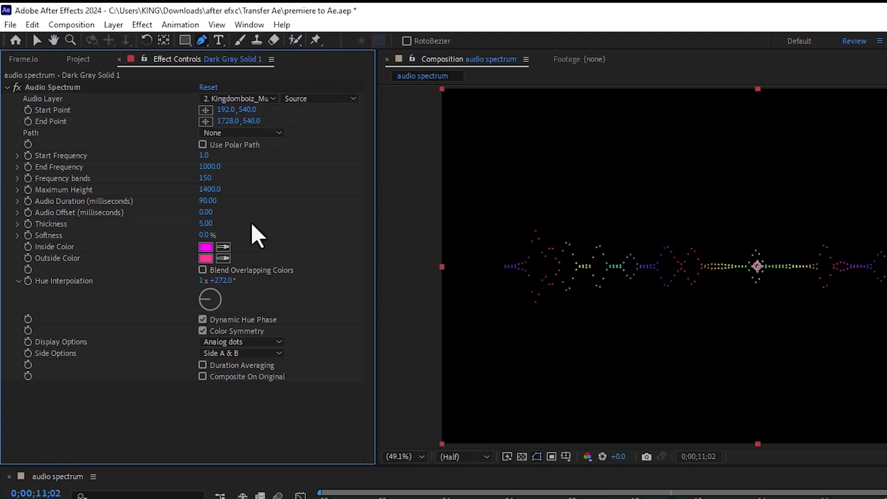
Limit the spectrum to Side A, and set its display style to Digital after trying Analog lines.
{"action": "left_click", "coordinate": [211, 353]}
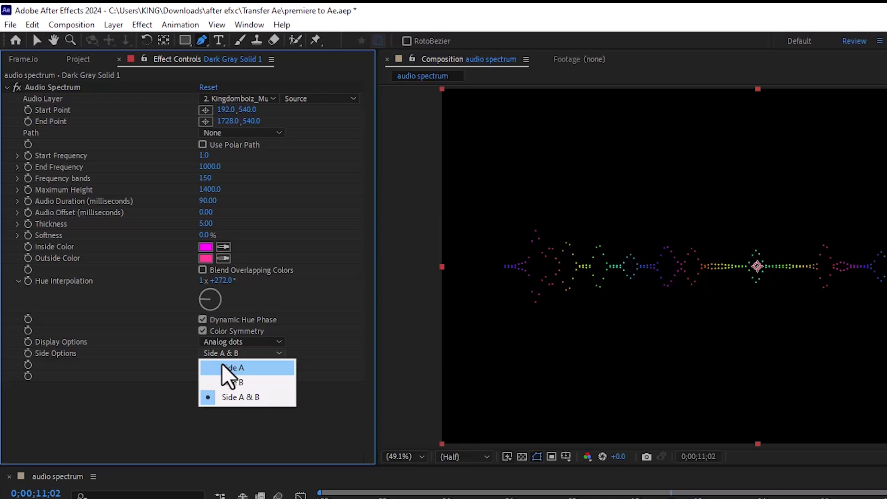
{"action": "left_click", "coordinate": [222, 368]}
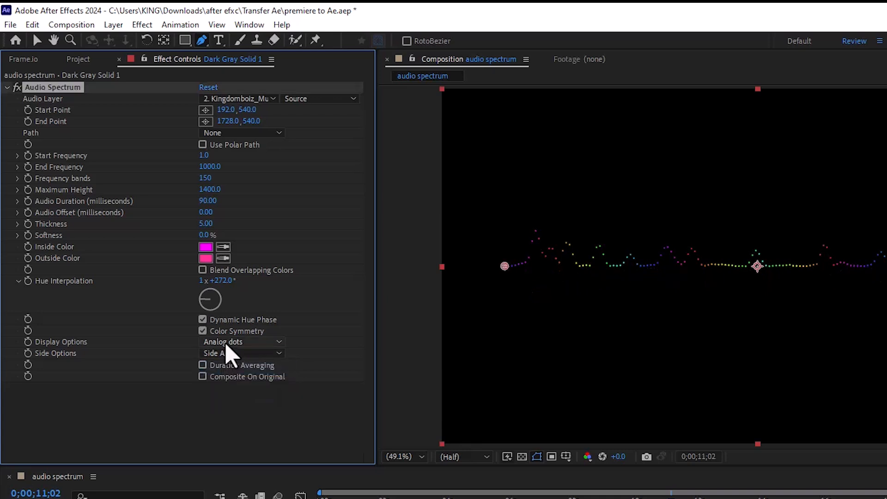
{"action": "left_click", "coordinate": [225, 342]}
{"action": "left_click", "coordinate": [228, 372]}
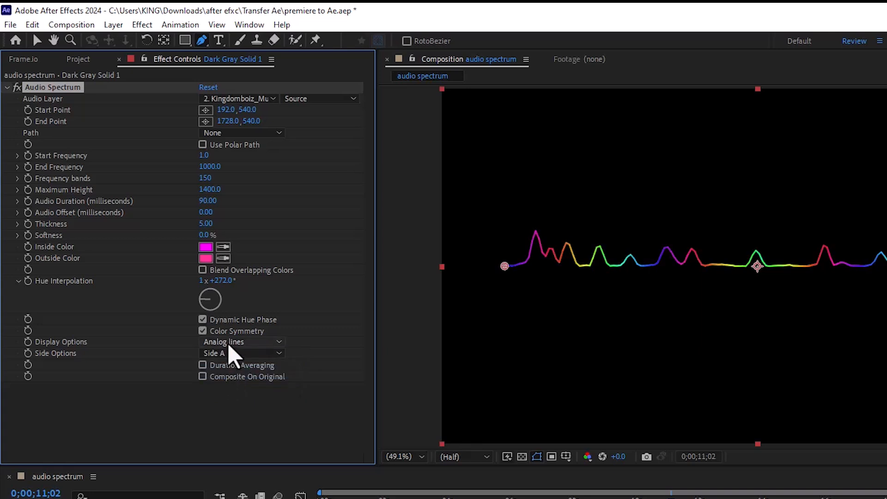
{"action": "left_click", "coordinate": [228, 342]}
{"action": "left_click", "coordinate": [228, 356]}
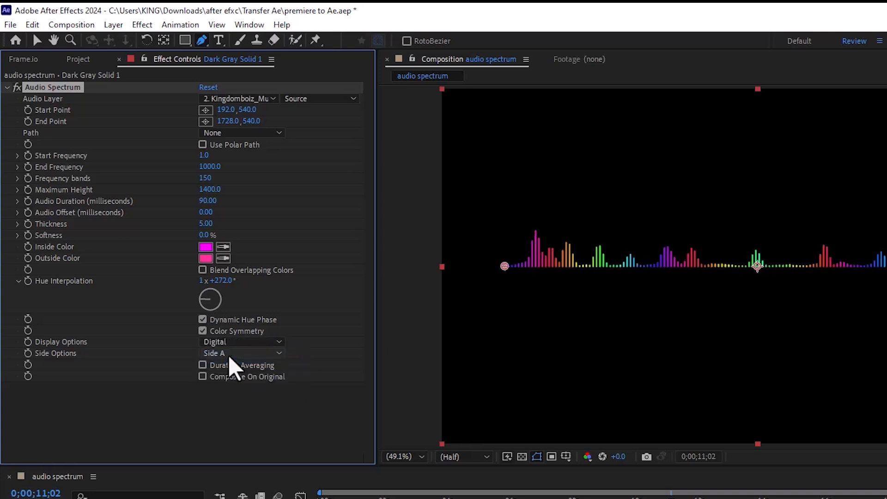
Preview the spectrum limited to Side A, and try Side B with a short preview.
{"action": "left_click", "coordinate": [225, 354]}
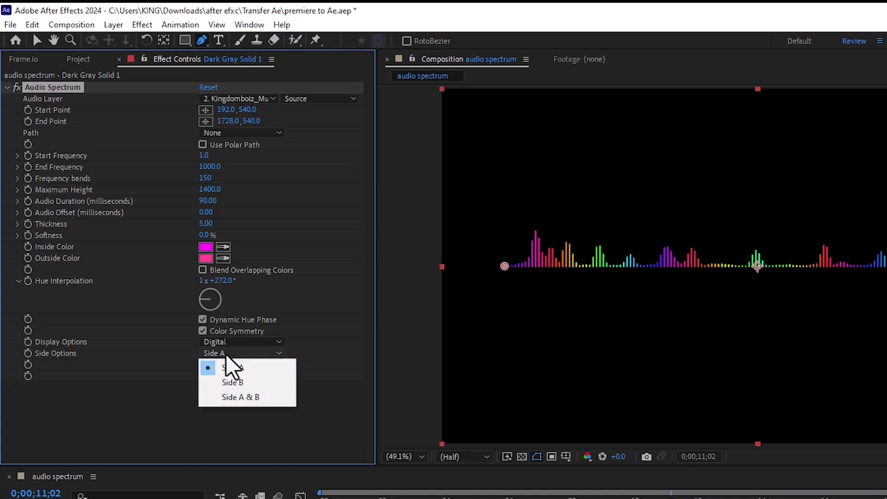
{"action": "left_click", "coordinate": [229, 366]}
{"action": "key", "text": "space"}
{"action": "left_click", "coordinate": [226, 353]}
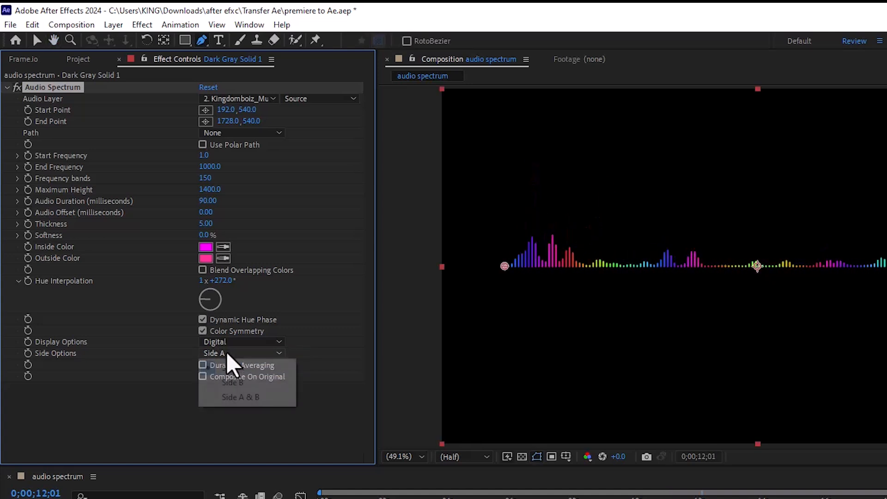
{"action": "left_click", "coordinate": [231, 383]}
{"action": "key", "text": "space"}
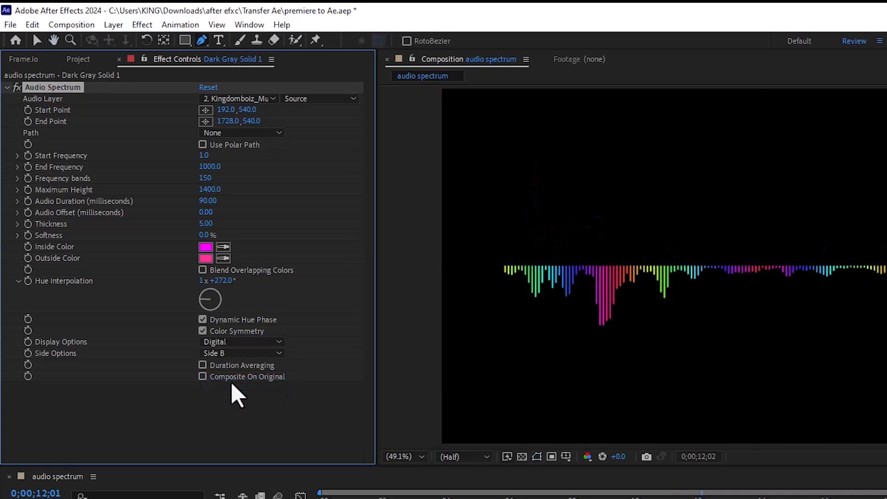
{"action": "key", "text": "space"}
Try Side A & B as the spectrum's side option and play a short preview.
{"action": "left_click", "coordinate": [231, 353]}
{"action": "left_click", "coordinate": [233, 396]}
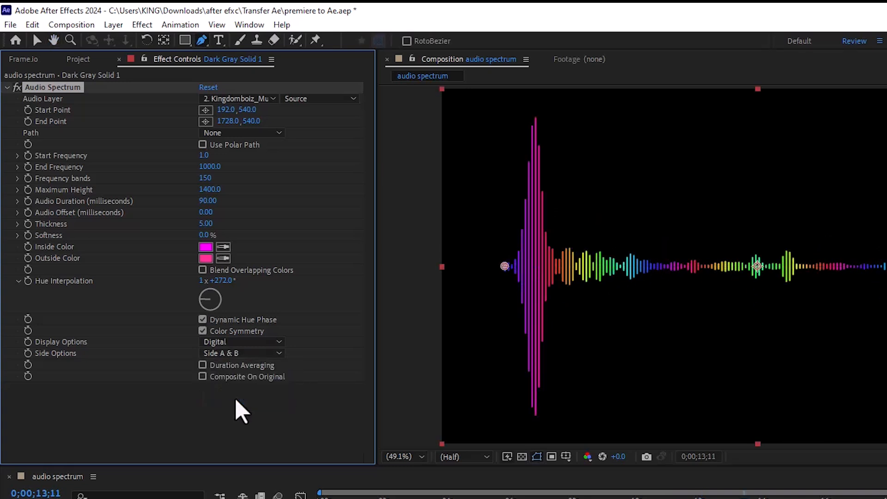
{"action": "key", "text": "space"}
{"action": "key", "text": "space"}
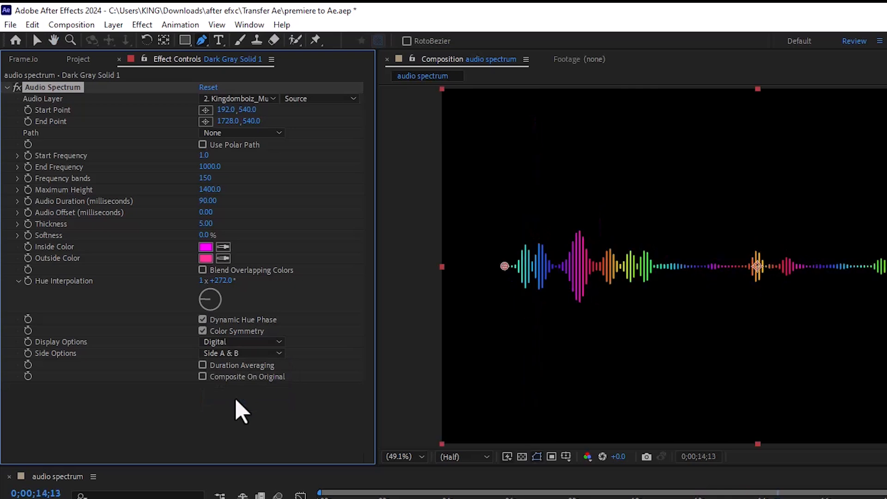
Switch the spectrum's side option back to Side A and preview it.
{"action": "left_click", "coordinate": [233, 352]}
{"action": "left_click", "coordinate": [234, 368]}
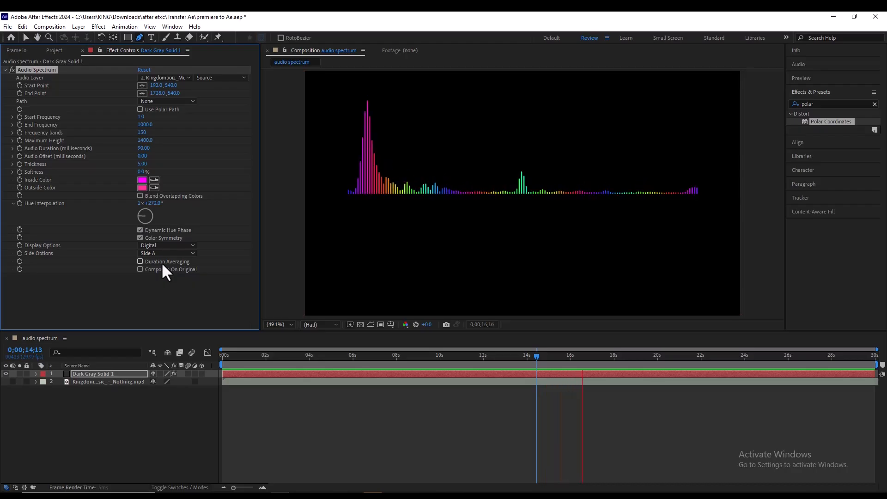
{"action": "key", "text": "space"}
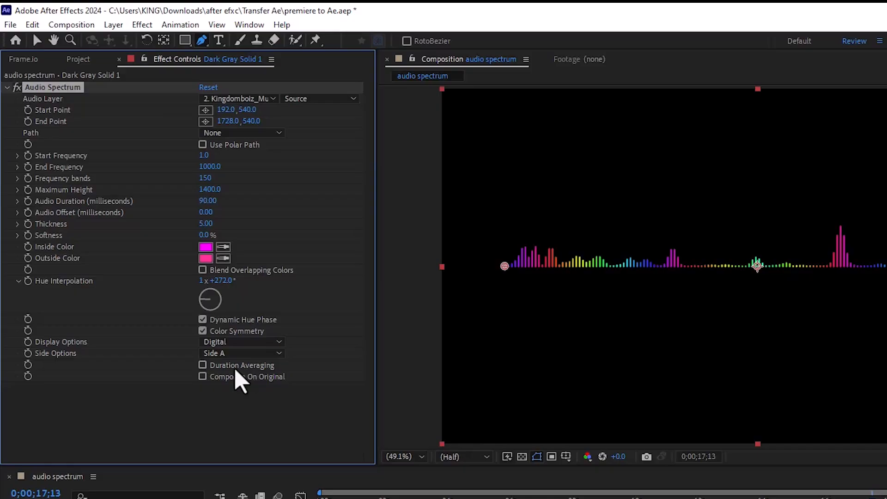
{"action": "key", "text": "space"}
{"action": "key", "text": "space"}
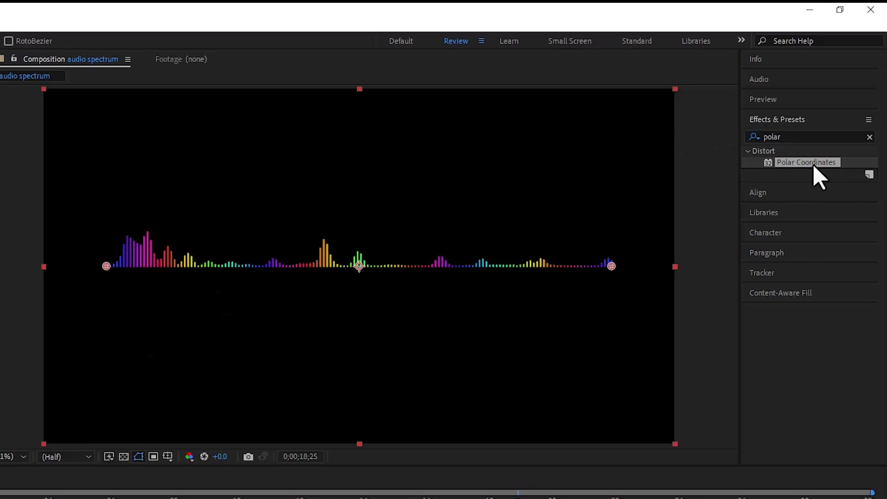
Apply the Polar Coordinates effect to the spectrum solid, with Rect to Polar conversion and 100% Interpolation.
{"action": "left_click", "coordinate": [802, 137]}
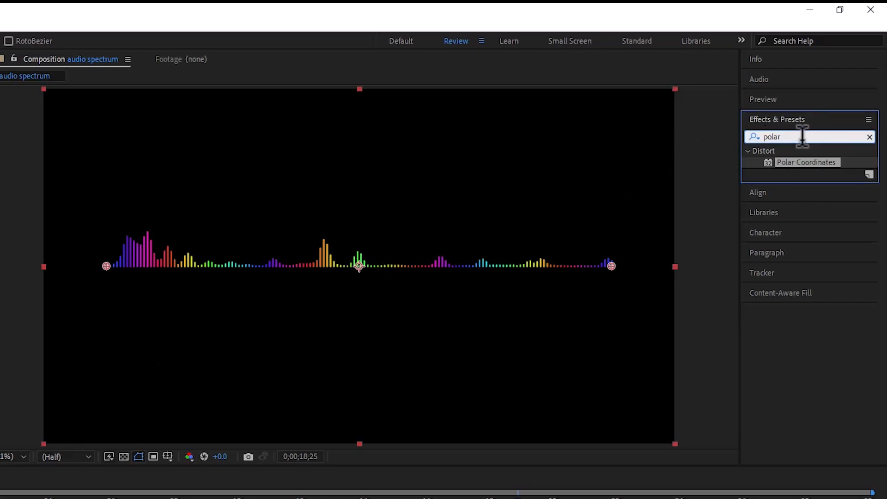
{"action": "left_click_drag", "start_coordinate": [806, 162], "coordinate": [393, 257]}
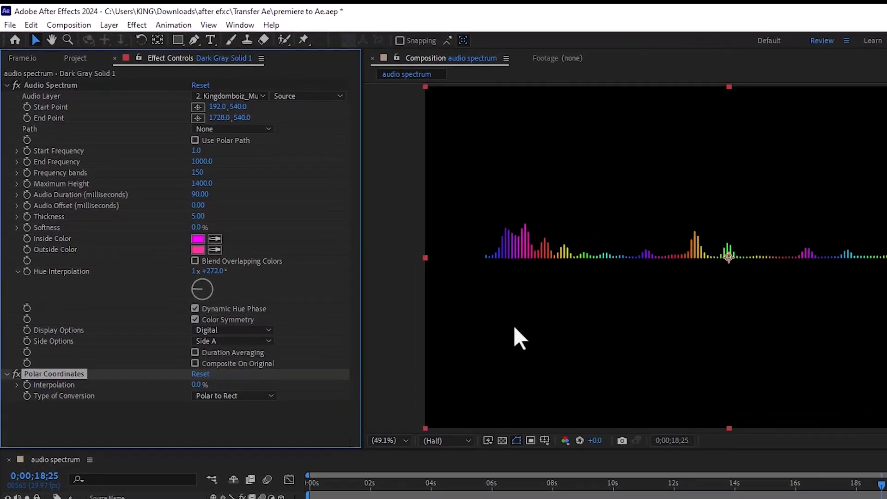
{"action": "left_click", "coordinate": [243, 396]}
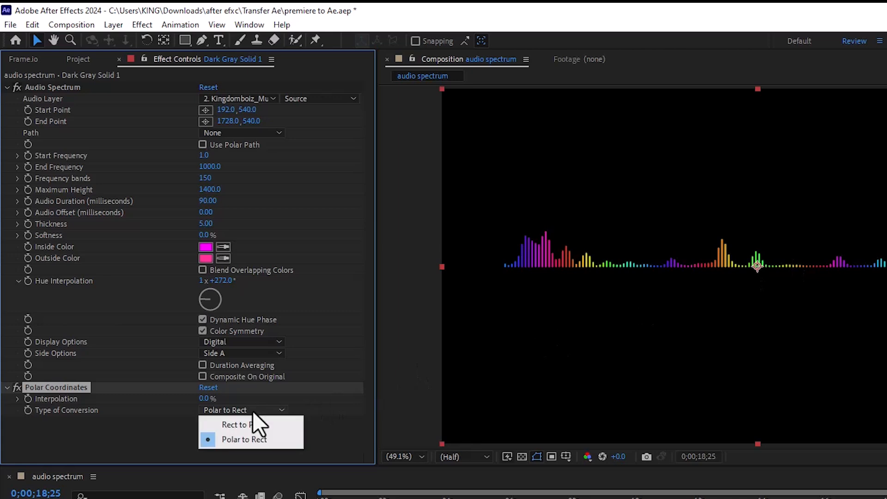
{"action": "left_click", "coordinate": [250, 424]}
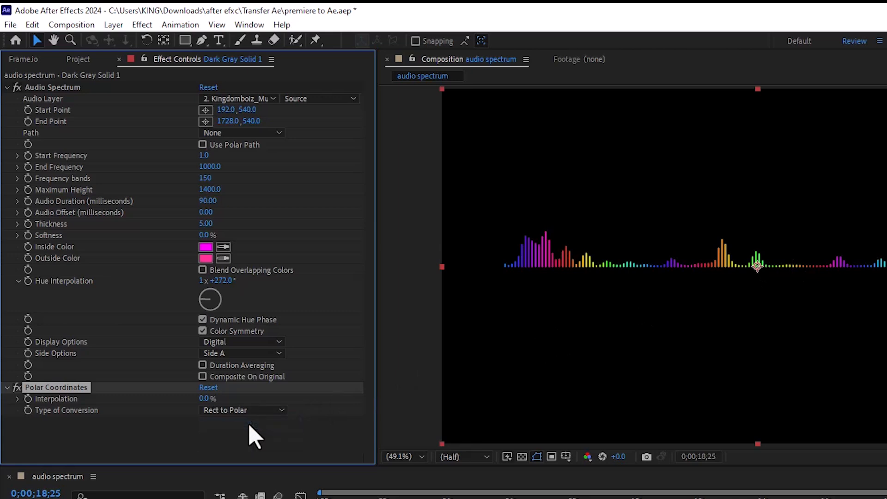
{"action": "left_click", "coordinate": [204, 398]}
{"action": "type", "text": "100"}
{"action": "key", "text": "Return"}
Set the circular spectrum's side option to Side B after comparing it with Side A & B.
{"action": "left_click", "coordinate": [226, 354]}
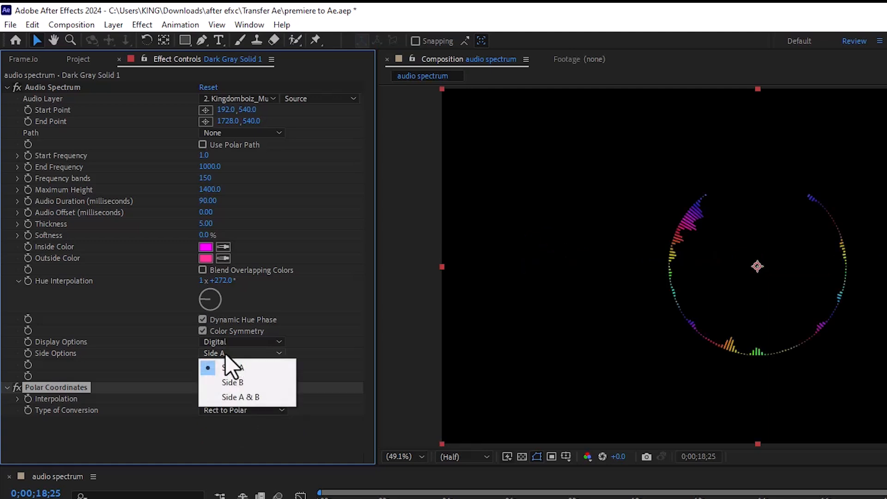
{"action": "left_click", "coordinate": [240, 382]}
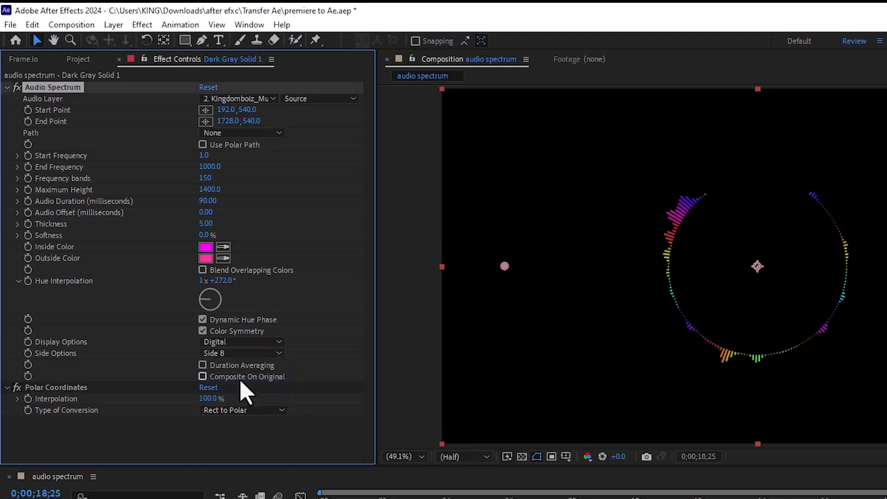
{"action": "left_click", "coordinate": [246, 353]}
{"action": "left_click", "coordinate": [243, 398]}
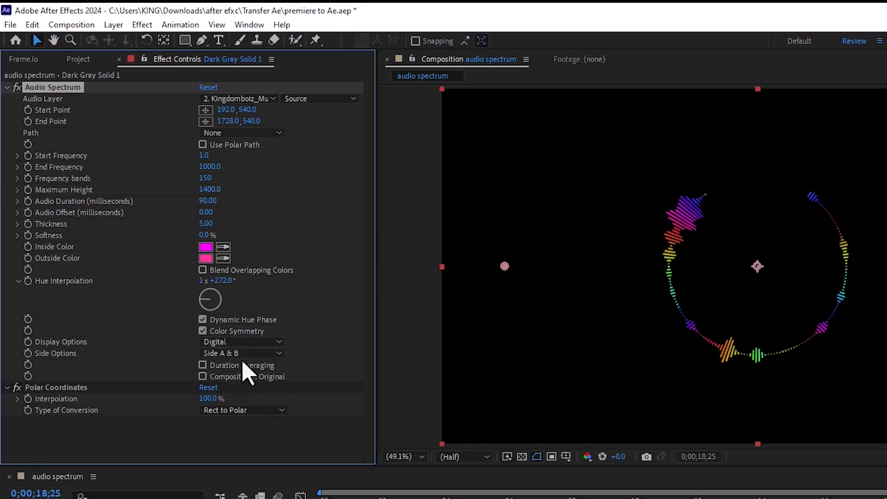
{"action": "left_click", "coordinate": [240, 353]}
{"action": "left_click", "coordinate": [240, 379]}
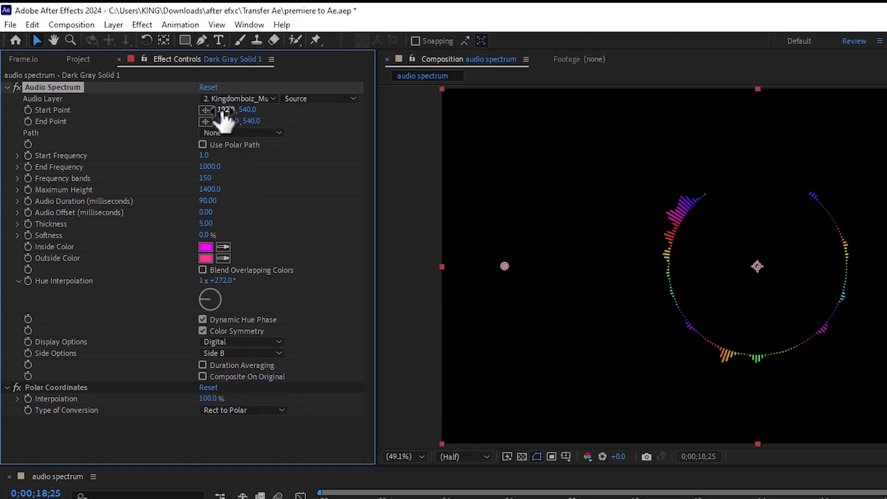
Close the spectrum ring by setting its Start Point to 9.0, 540.0 and its End Point to 1917.0, 540.0.
{"action": "mouse_move", "coordinate": [224, 111]}
{"action": "left_mouse_down"}
{"action": "mouse_move", "coordinate": [168, 180]}
{"action": "mouse_move", "coordinate": [178, 180]}
{"action": "mouse_move", "coordinate": [165, 184]}
{"action": "mouse_move", "coordinate": [172, 181]}
{"action": "left_mouse_up"}
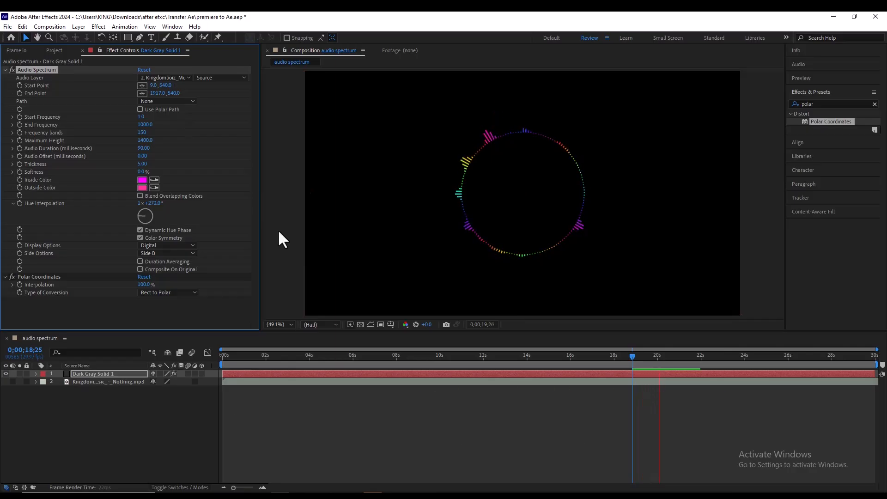